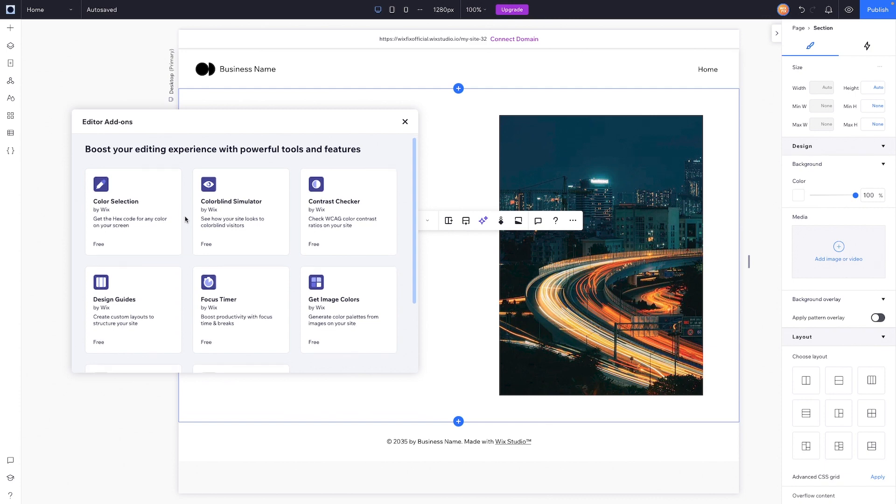
# Install the Color Selection add-on from the Editor Add-ons.
pyautogui.scroll(-2, 183, 226)
pyautogui.scroll(2, 186, 220)
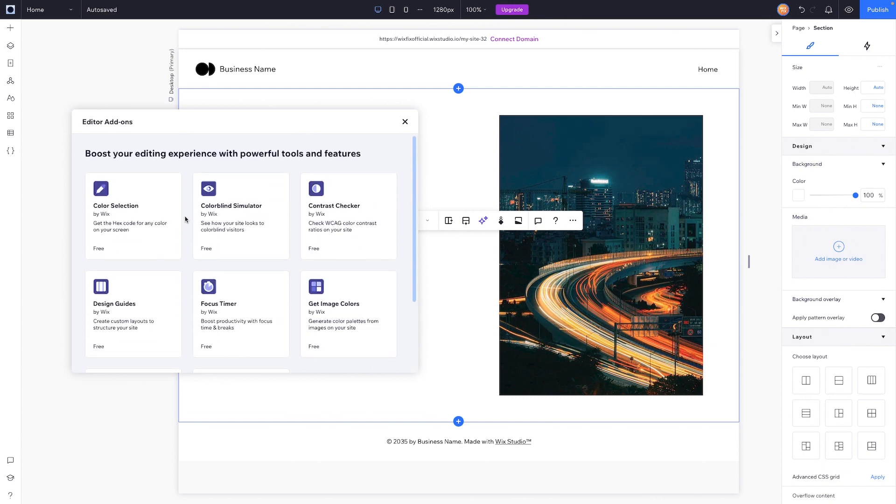
pyautogui.moveTo(158, 210)
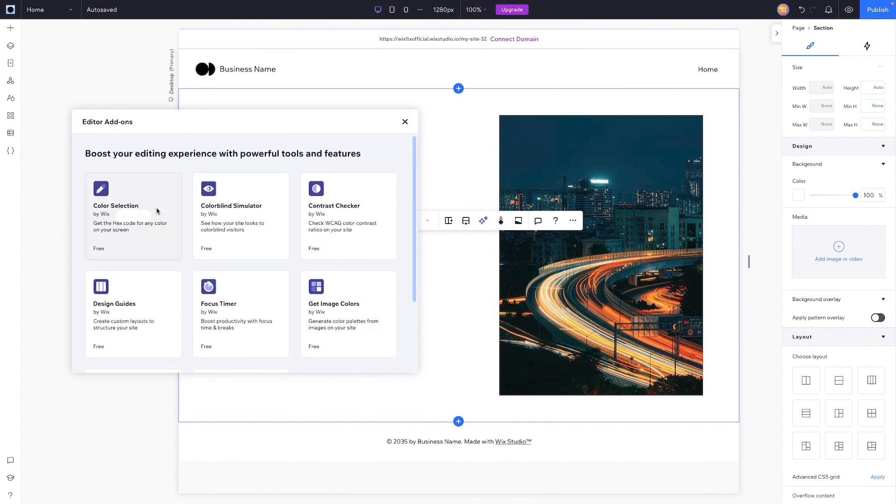
pyautogui.click(132, 217)
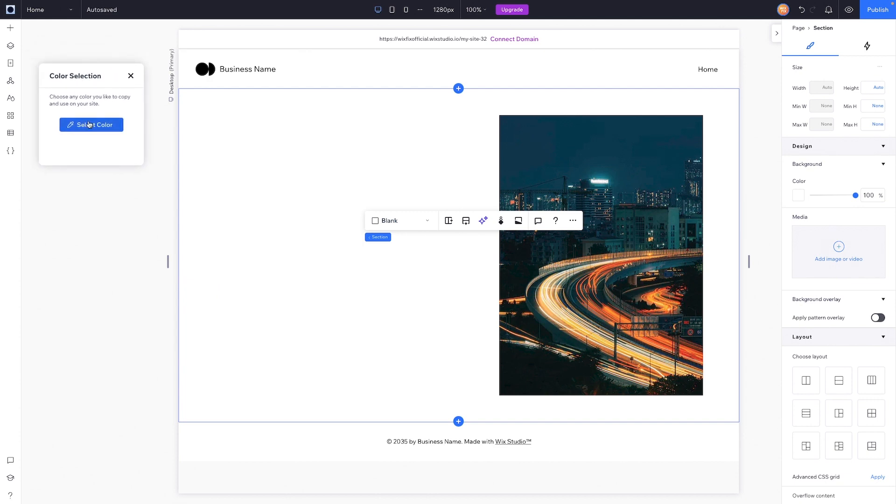
# Sample the red #e4391d from the light trails in the highway image and copy its hex code.
pyautogui.click(89, 125)
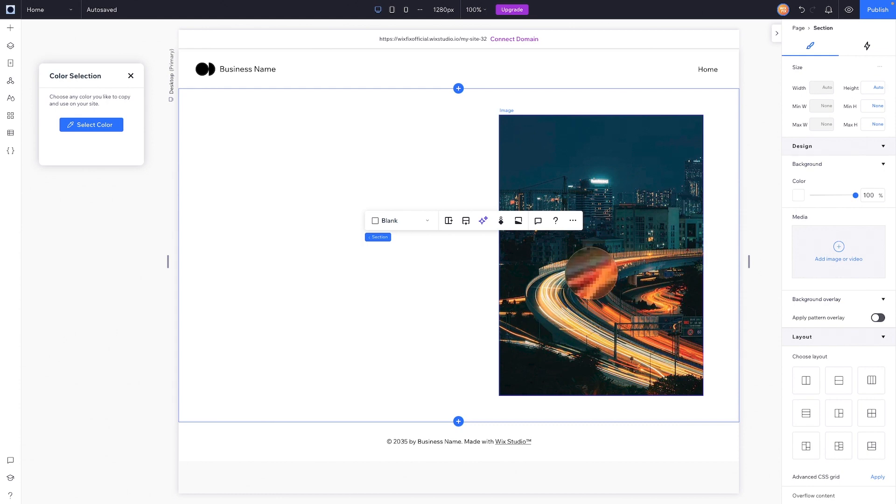
pyautogui.click(591, 274)
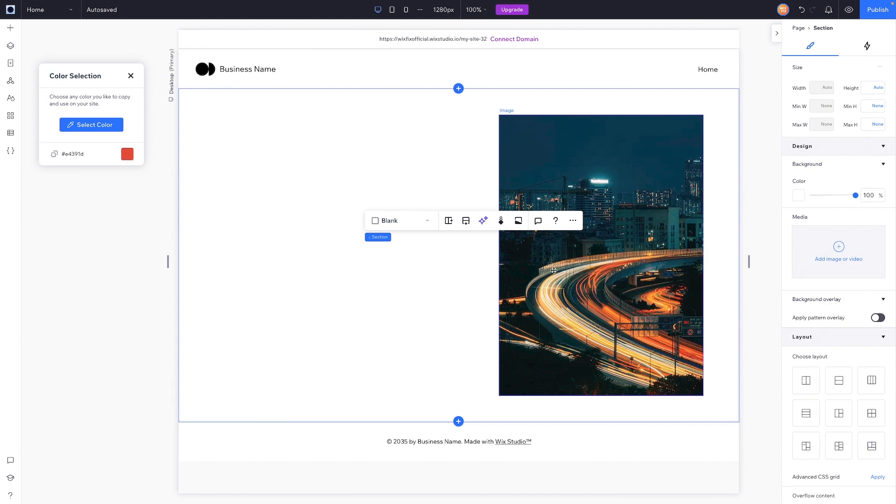
pyautogui.click(71, 158)
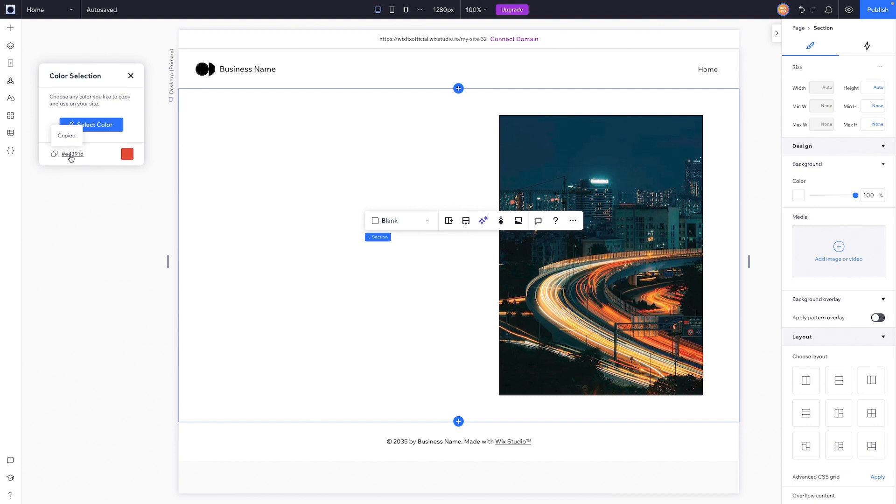
# Check the sampled color in the color picker and review the site's color styles.
pyautogui.click(128, 155)
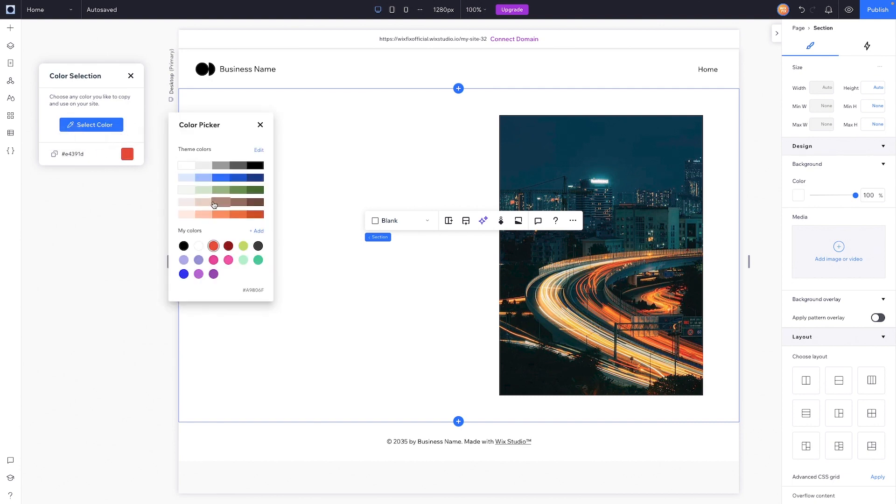
pyautogui.click(261, 124)
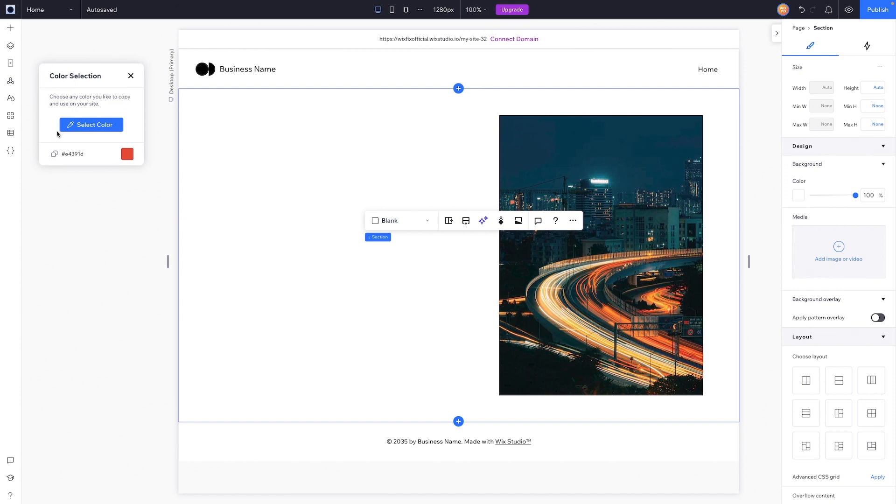
pyautogui.click(11, 99)
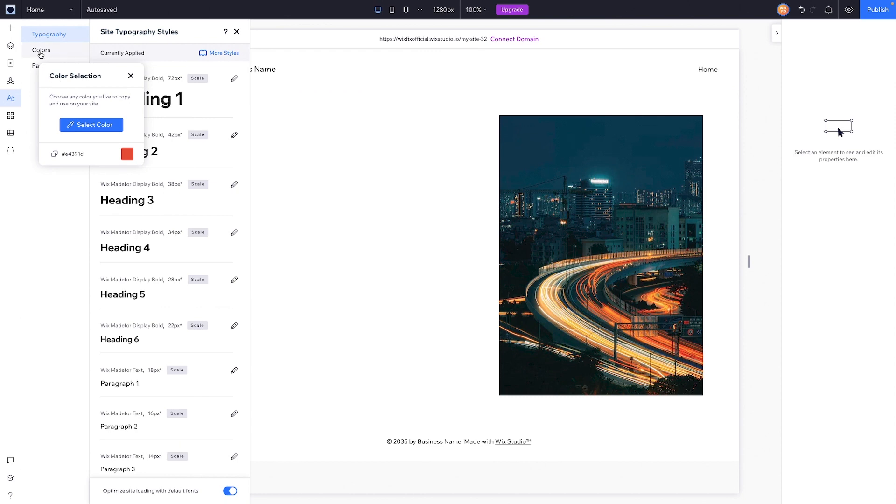
pyautogui.click(47, 56)
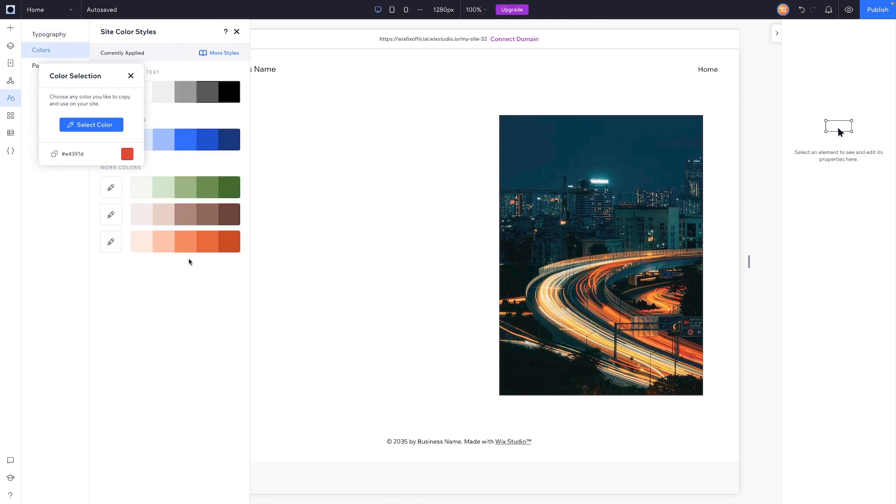
# Add a clover-like basic shape over the image's upper-left corner and fill it with the custom color #E4391D.
pyautogui.click(10, 28)
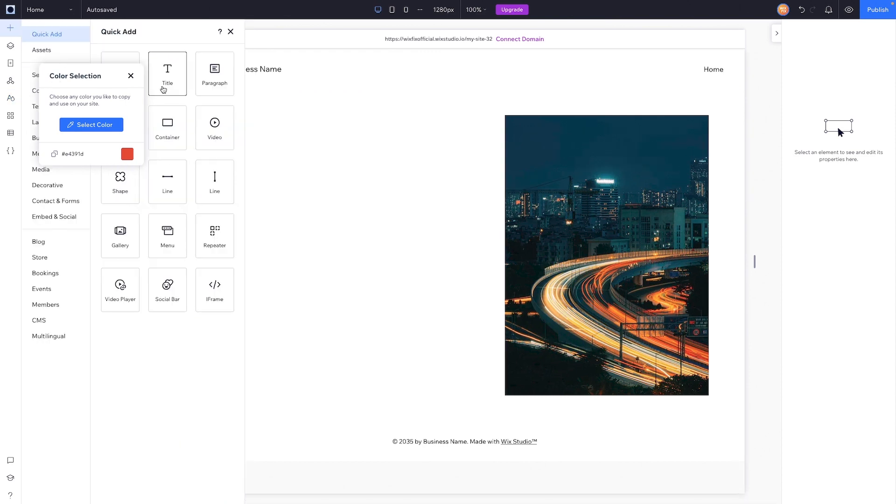
pyautogui.moveTo(122, 189); pyautogui.dragTo(496, 138)
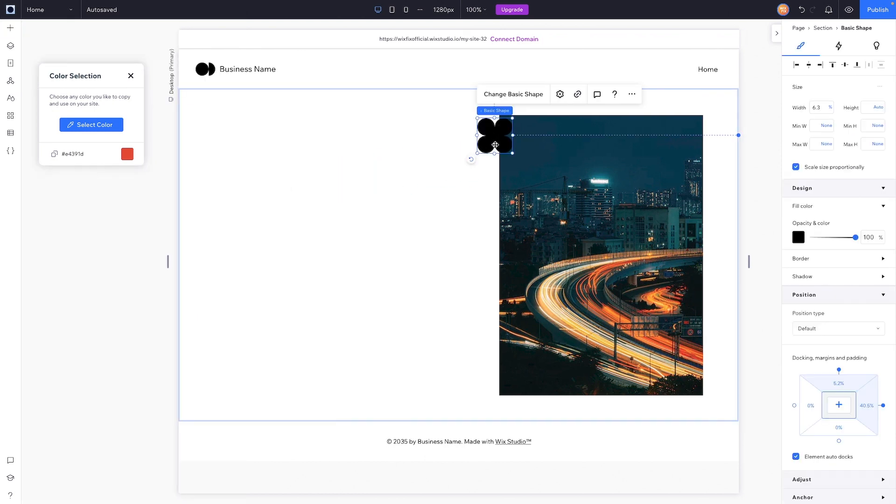
pyautogui.click(798, 238)
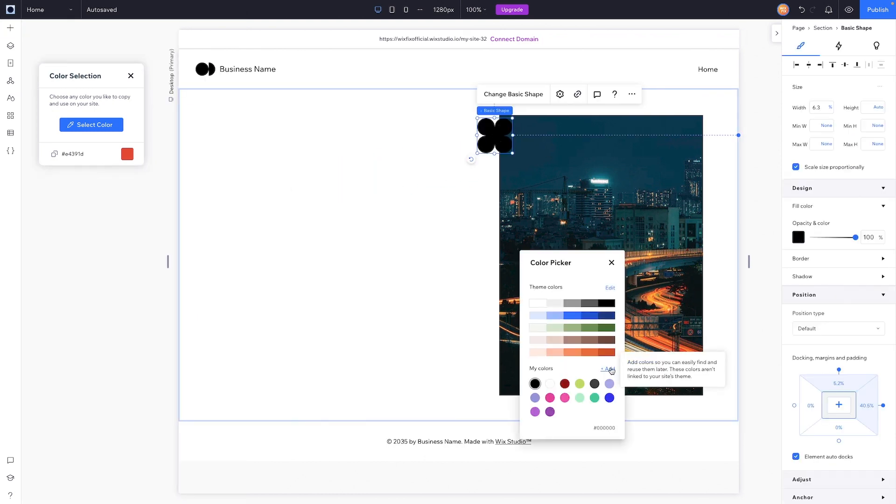
pyautogui.click(609, 384)
pyautogui.doubleClick(593, 393)
pyautogui.hotkey('ctrl', 'v')
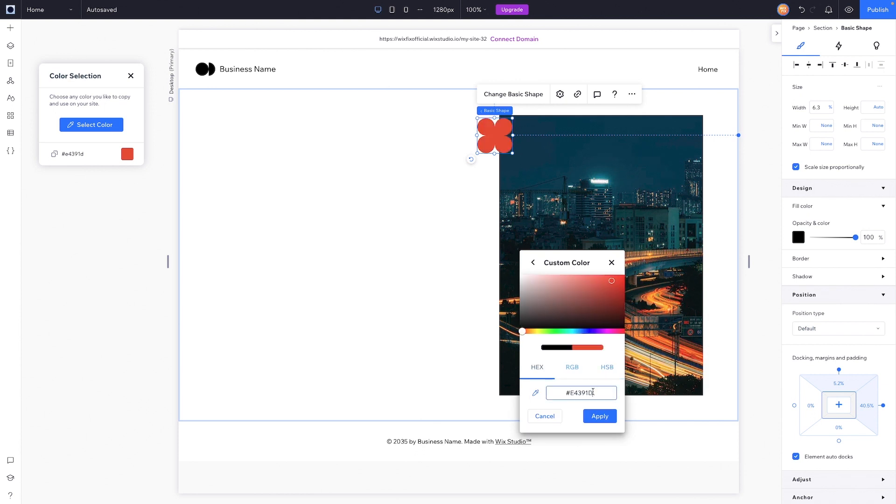
pyautogui.click(599, 416)
pyautogui.moveTo(493, 136); pyautogui.dragTo(498, 118)
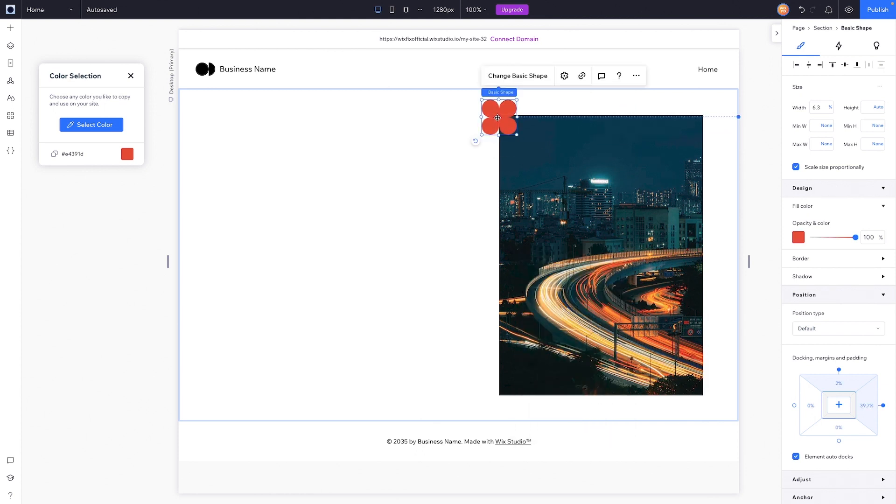
pyautogui.click(455, 195)
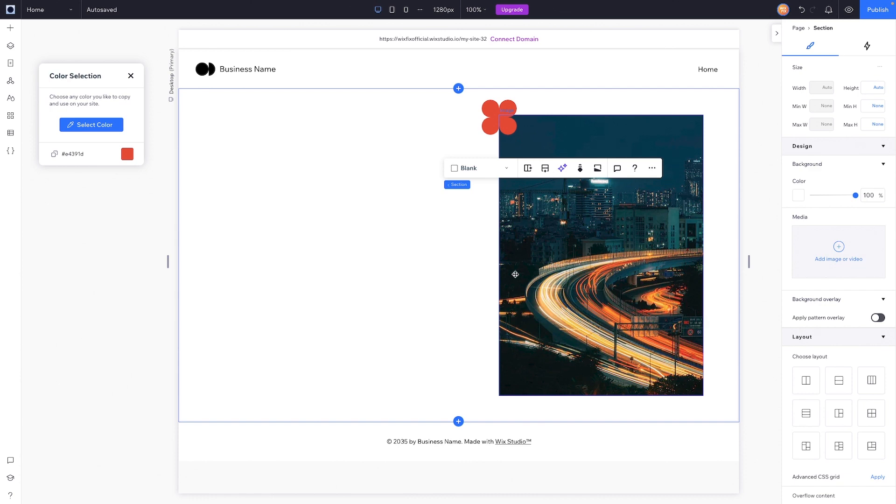
# Close the Color Selection add-on and install the Colorblind Simulator add-on.
pyautogui.click(131, 76)
pyautogui.click(10, 9)
pyautogui.moveTo(28, 65)
pyautogui.moveTo(128, 131)
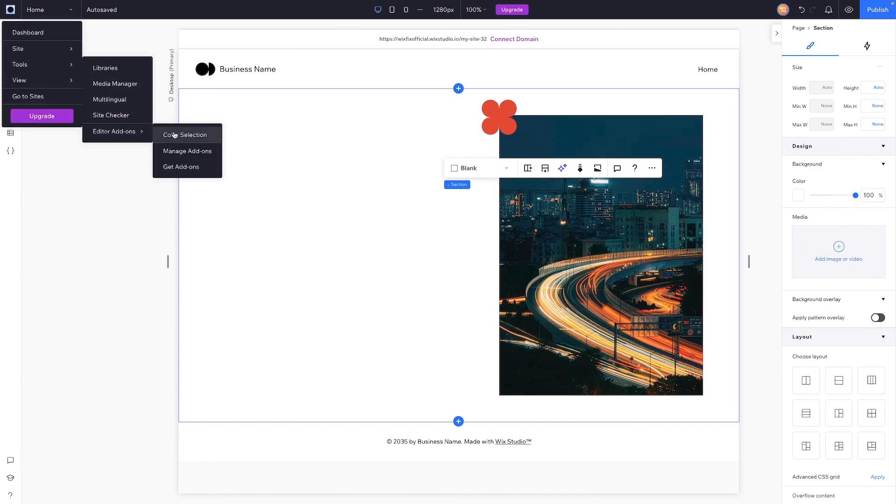
pyautogui.click(198, 168)
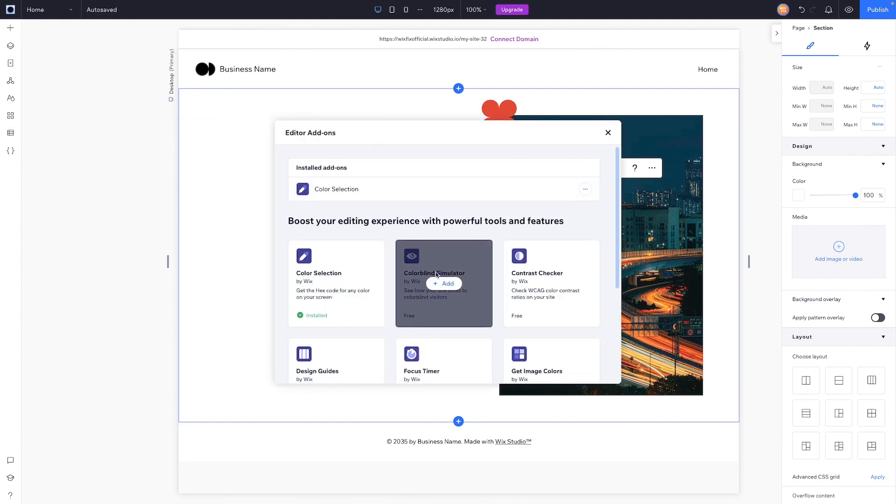
pyautogui.click(446, 285)
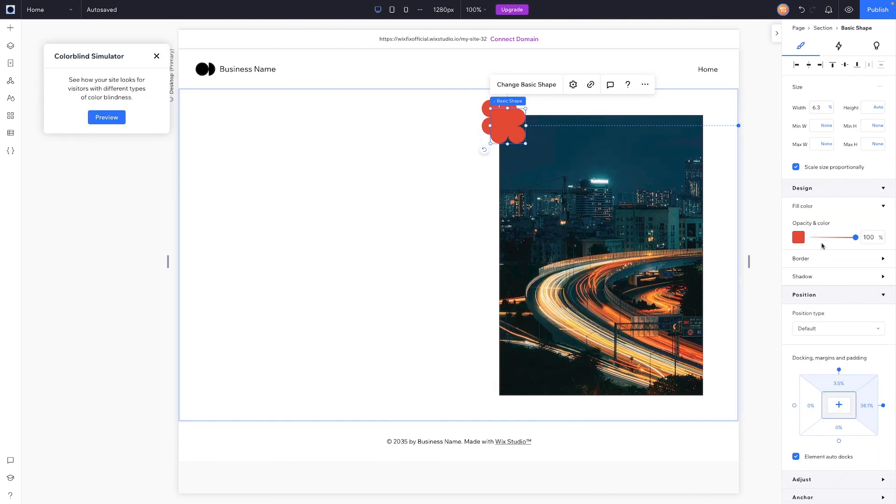
# Fill the duplicated shape with the light blue theme color.
pyautogui.click(799, 237)
pyautogui.click(556, 316)
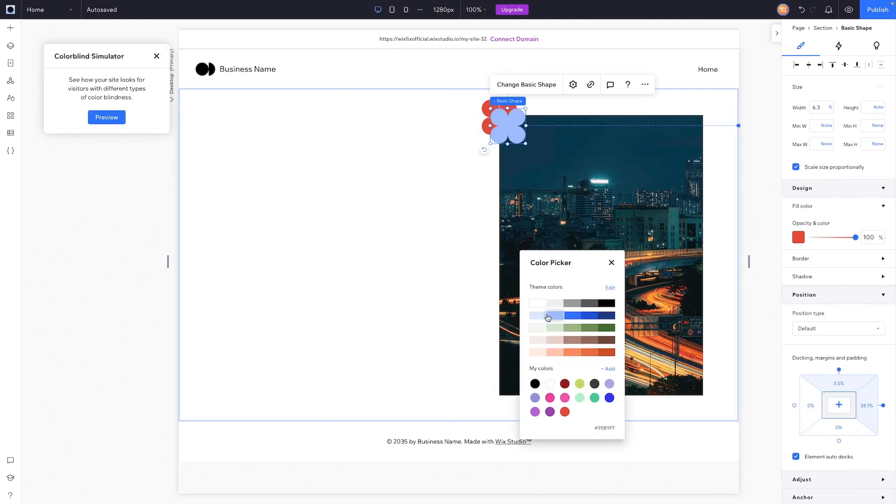
pyautogui.click(785, 259)
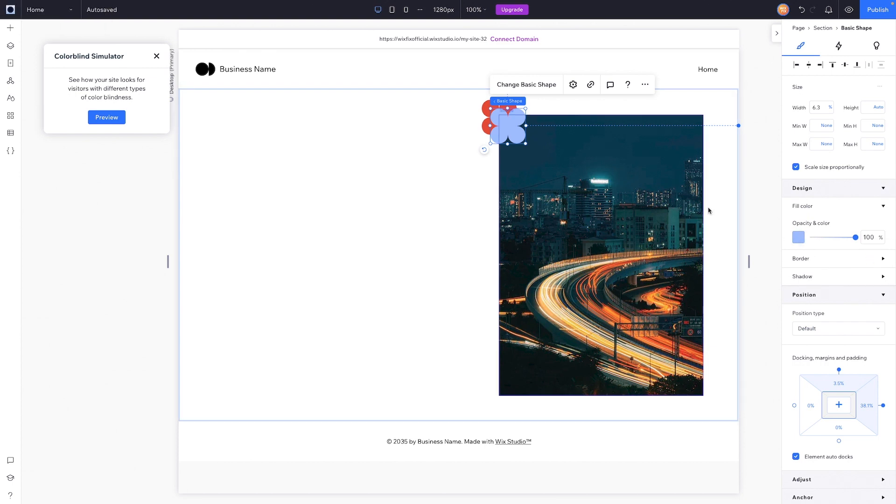
# Duplicate the light blue shape directly downward and fill the copy with the light green theme color.
pyautogui.moveTo(506, 128); pyautogui.dragTo(506, 155)
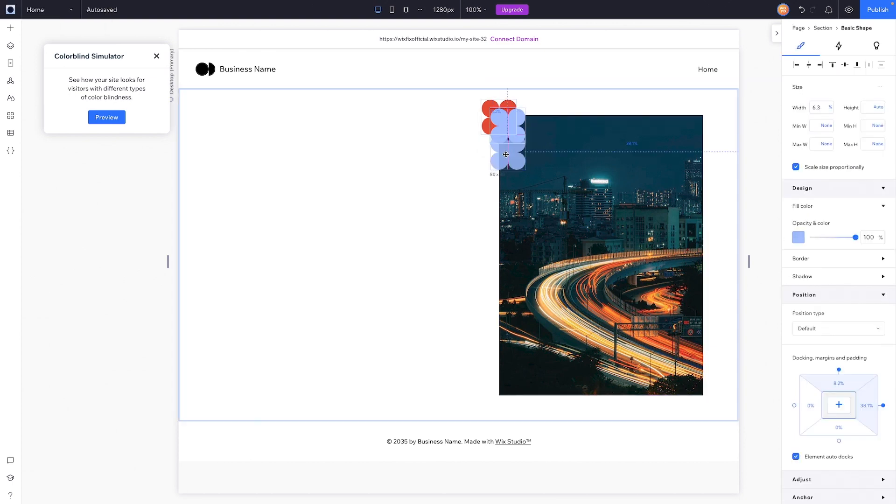
pyautogui.click(799, 237)
pyautogui.click(552, 331)
pyautogui.click(476, 205)
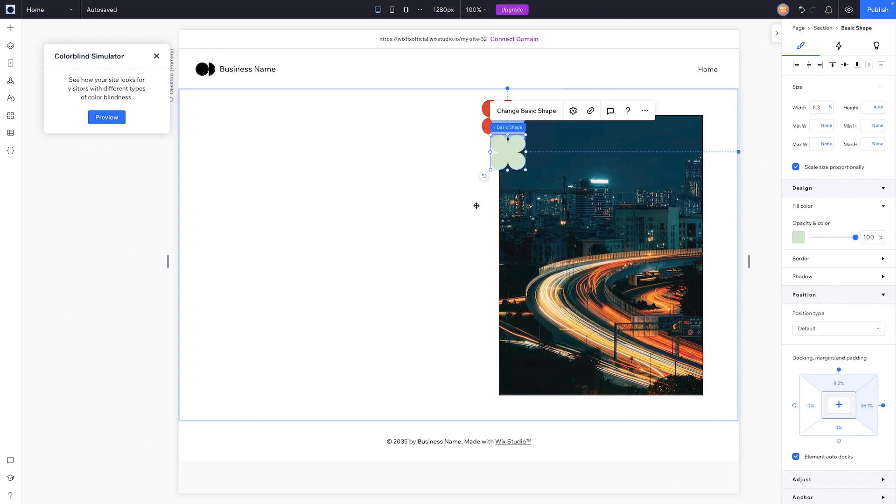
pyautogui.click(411, 196)
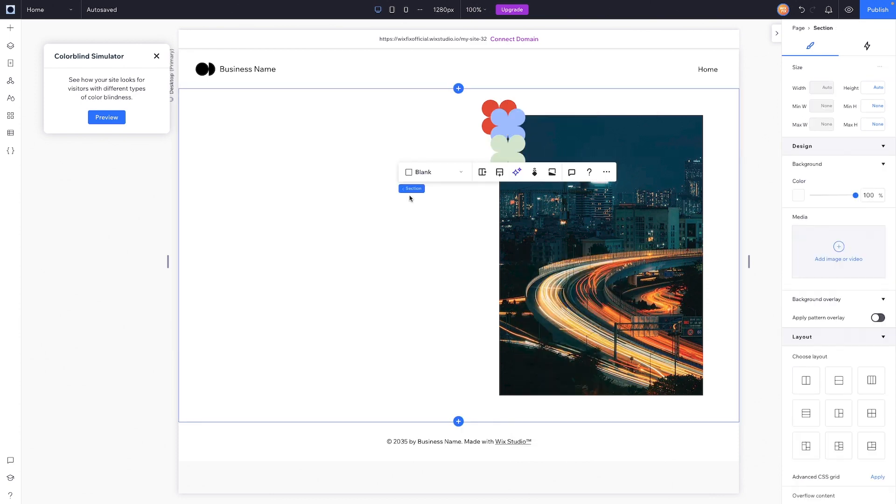
# Publish the site and open the Colorblind Simulator preview.
pyautogui.click(874, 16)
pyautogui.click(464, 348)
pyautogui.click(107, 117)
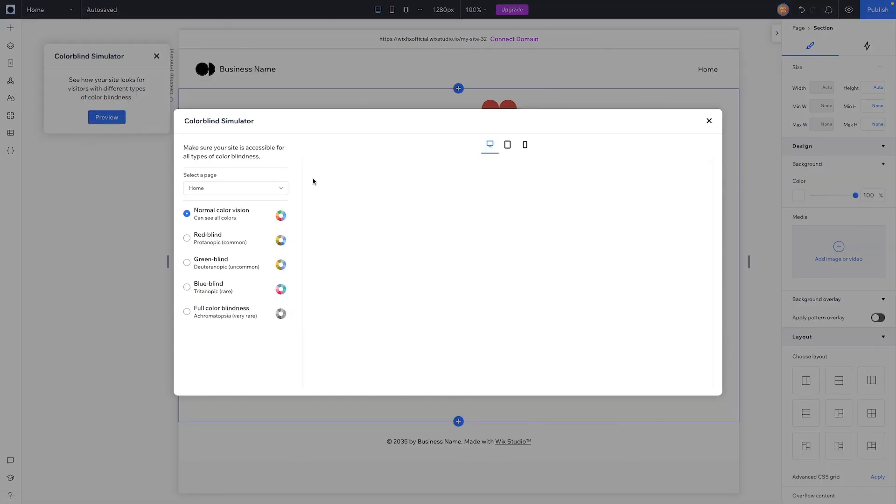
# Examine the Home page in the simulator under Red-blind, Green-blind, Blue-blind and Full color blindness.
pyautogui.scroll(-2, 468, 266)
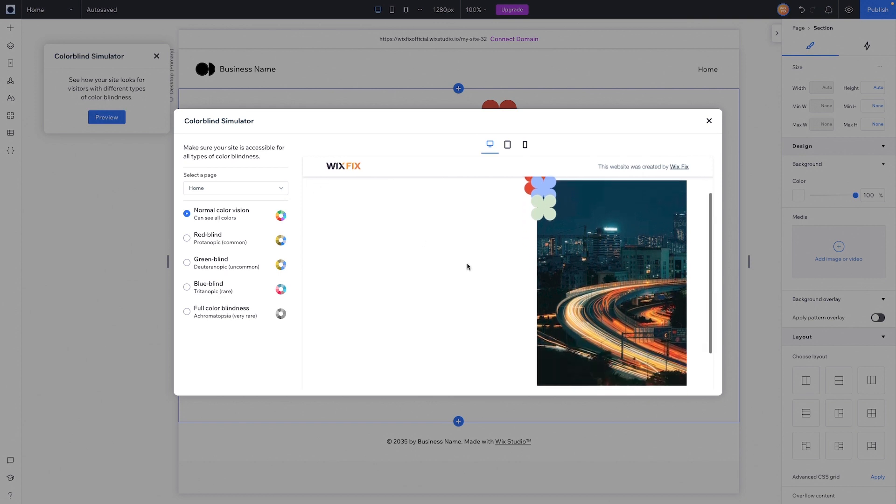
pyautogui.scroll(1, 468, 266)
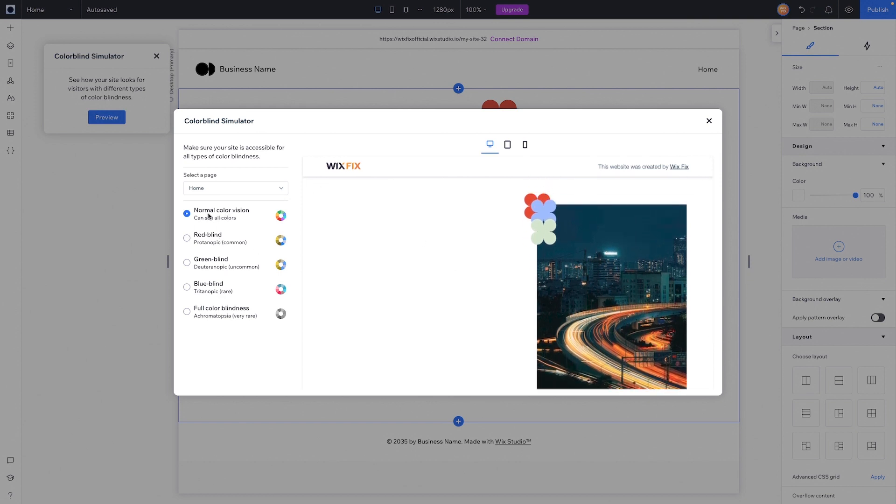
pyautogui.click(209, 240)
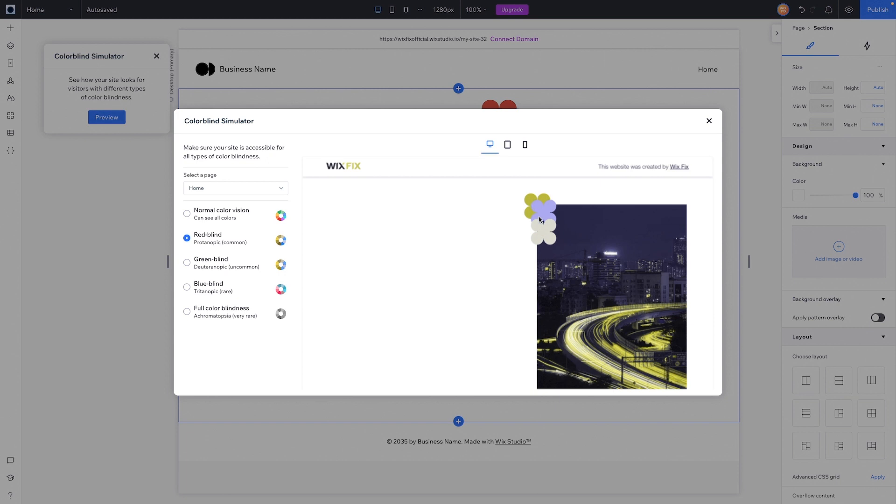
pyautogui.scroll(-1, 625, 316)
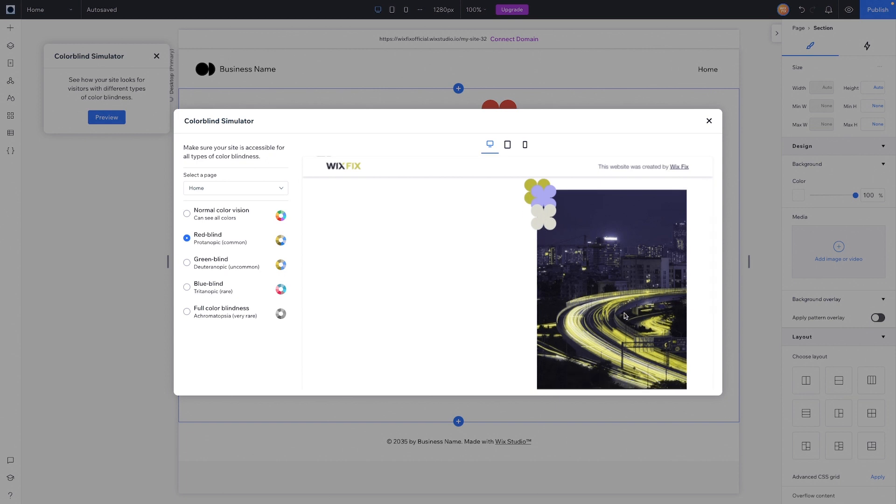
pyautogui.click(232, 266)
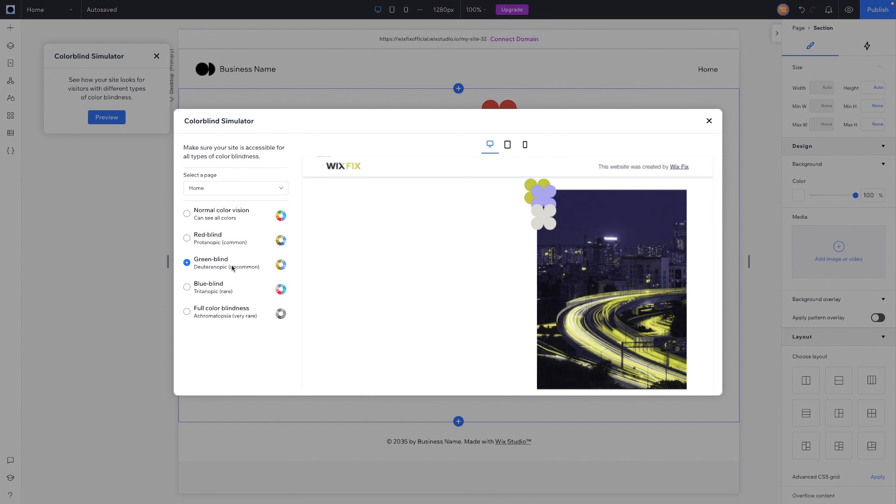
pyautogui.click(209, 287)
pyautogui.click(212, 313)
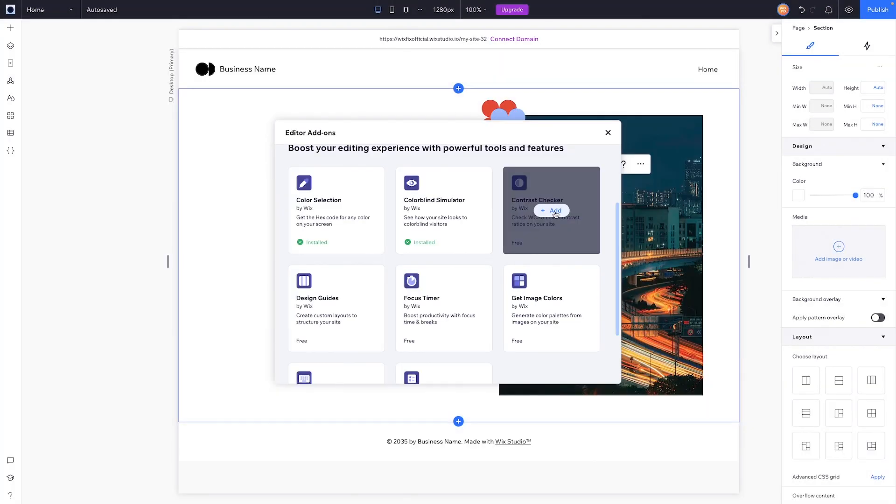
# Install the Contrast Checker add-on and add a title in the empty area of the section beside the image.
pyautogui.click(554, 211)
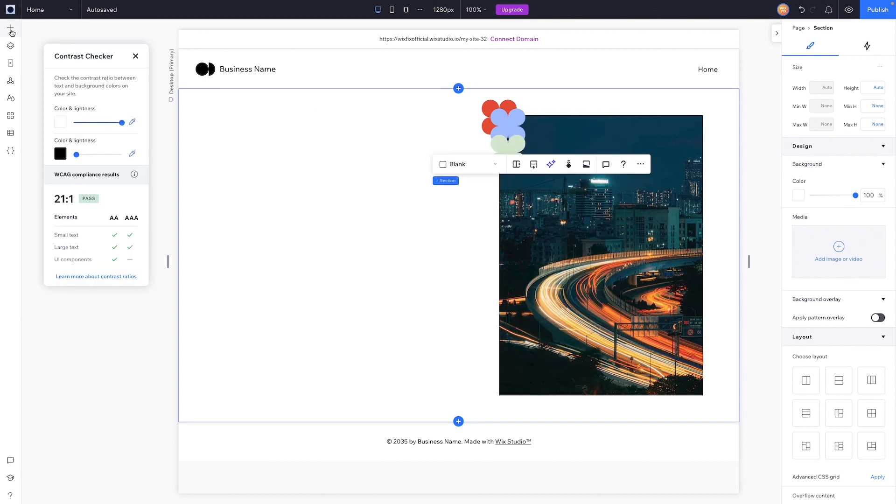
pyautogui.click(10, 28)
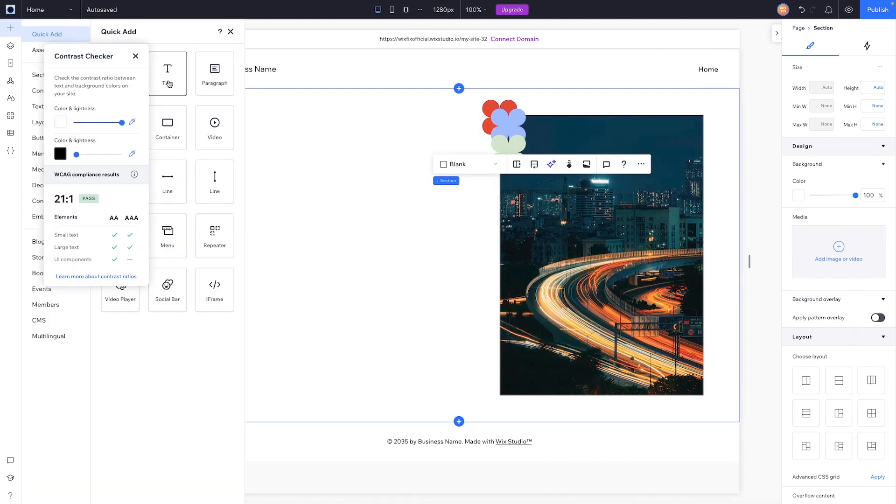
pyautogui.moveTo(167, 79); pyautogui.dragTo(341, 164)
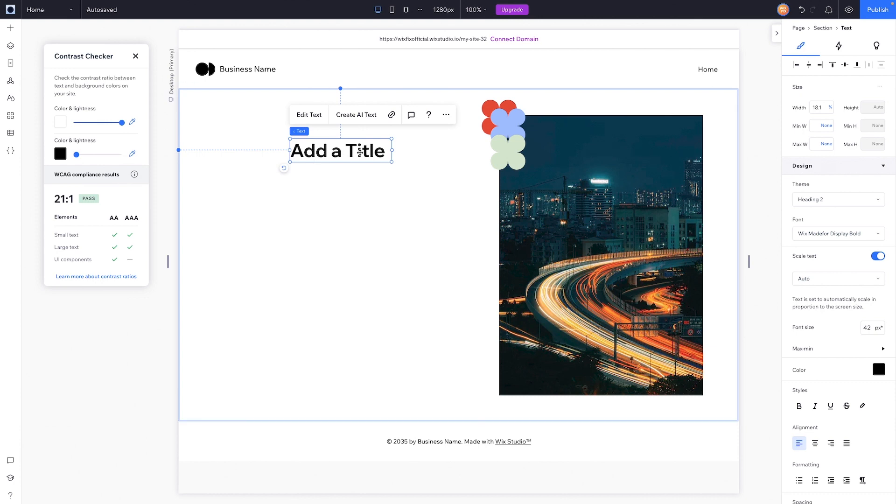
pyautogui.click(328, 186)
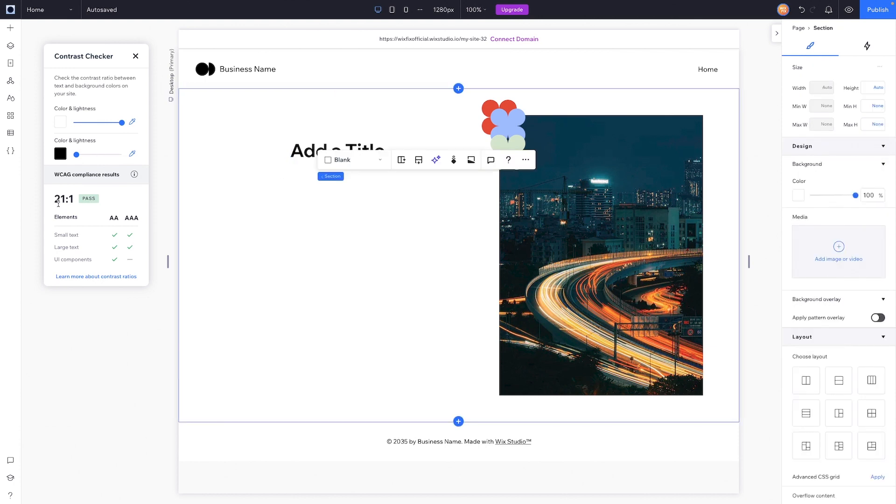
# Fill the background of the section containing the title and image with the saved coral color #EE6A55.
pyautogui.moveTo(57, 201); pyautogui.dragTo(101, 205)
pyautogui.click(101, 204)
pyautogui.click(397, 251)
pyautogui.click(799, 195)
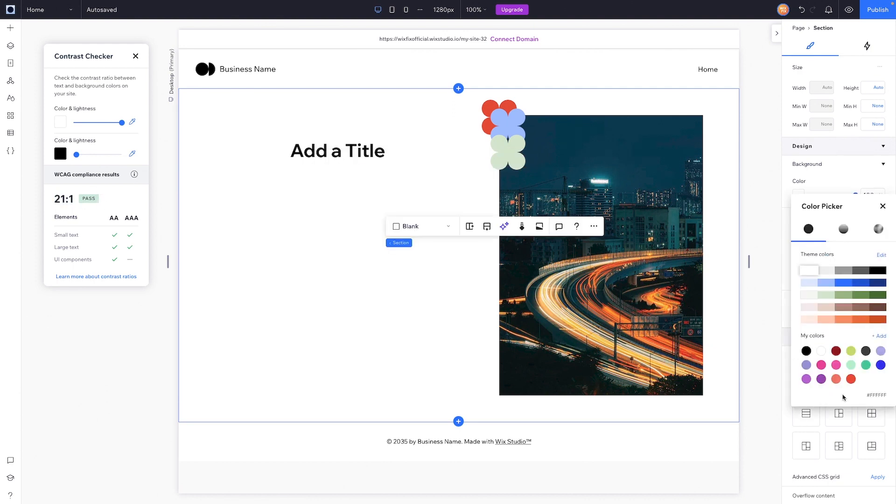
pyautogui.click(836, 379)
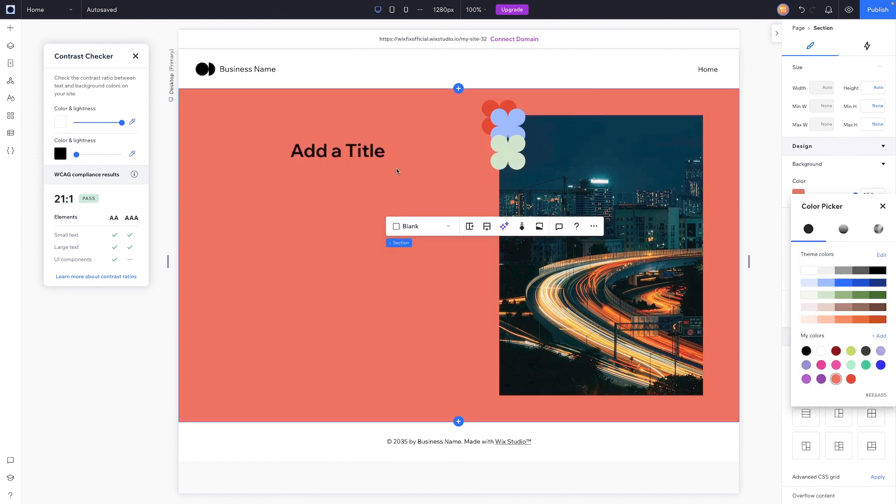
# Change the title's text color to the saved red.
pyautogui.click(348, 155)
pyautogui.click(348, 155)
pyautogui.click(879, 370)
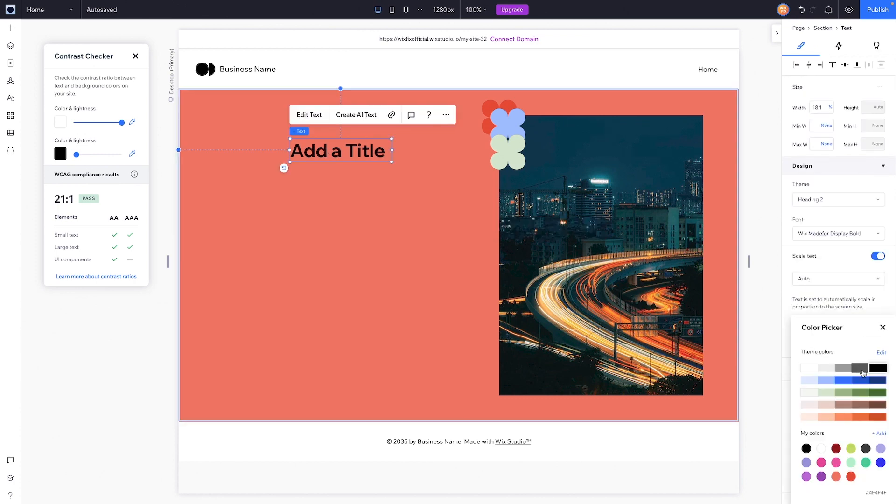
pyautogui.click(851, 477)
pyautogui.click(412, 276)
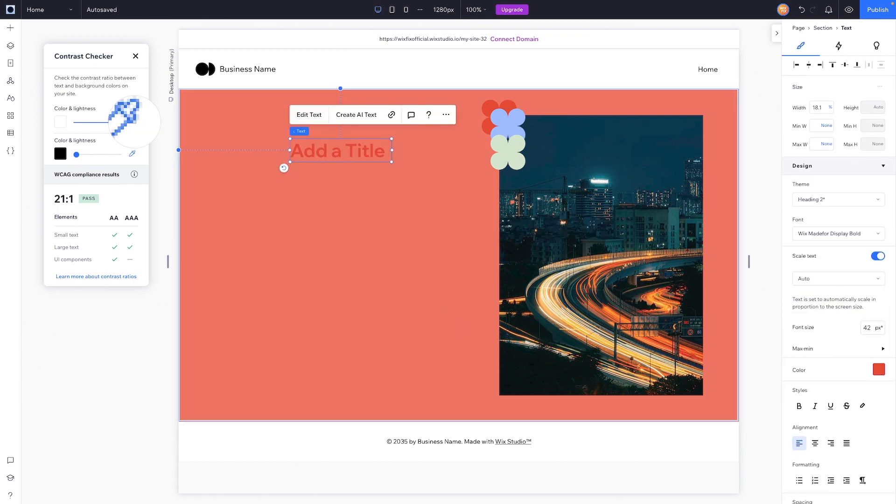
# Sample the section background and the title text as the two colors compared in Contrast Checker.
pyautogui.click(255, 132)
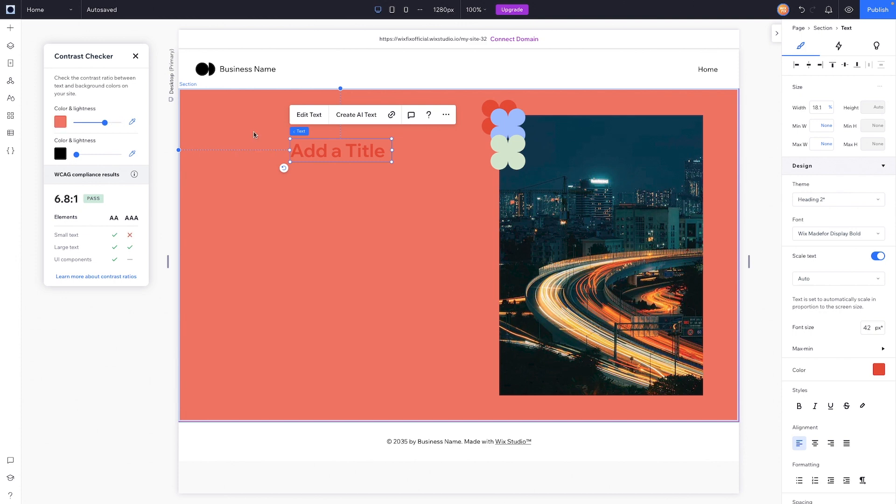
pyautogui.click(133, 154)
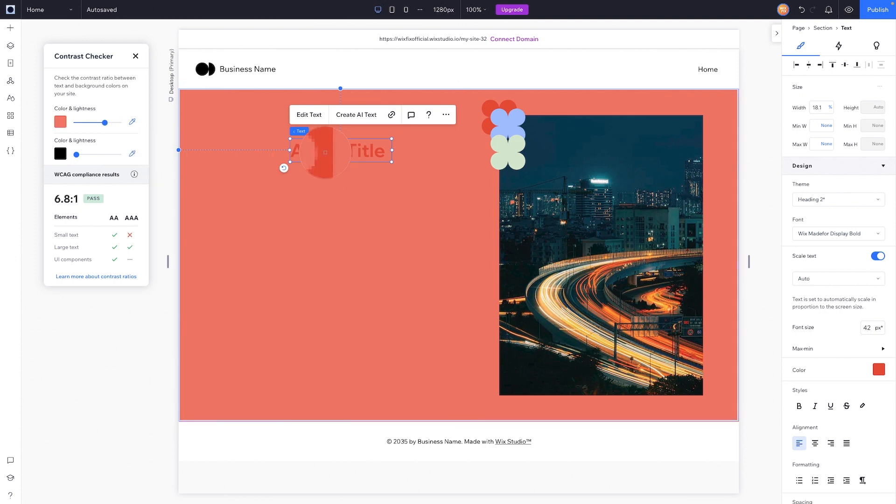
pyautogui.click(308, 157)
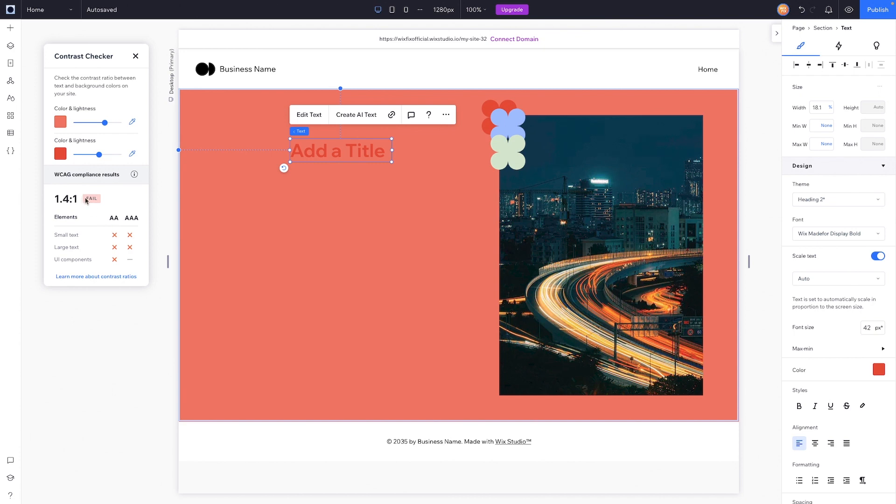
pyautogui.click(334, 182)
pyautogui.click(301, 158)
pyautogui.click(312, 188)
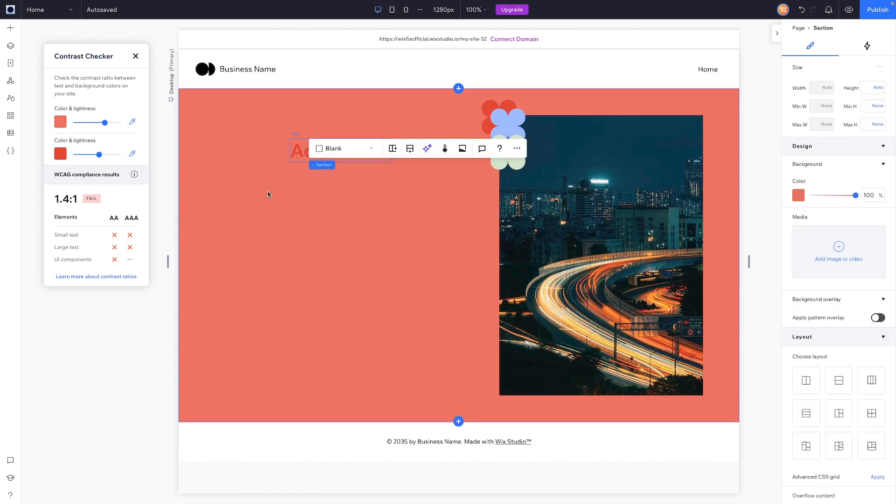
# Set the second color in Contrast Checker to the black theme color.
pyautogui.click(61, 154)
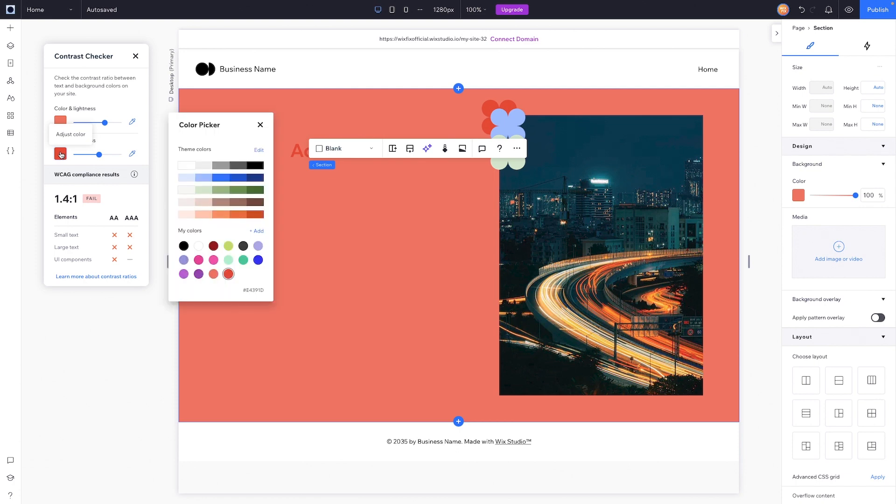
pyautogui.click(255, 165)
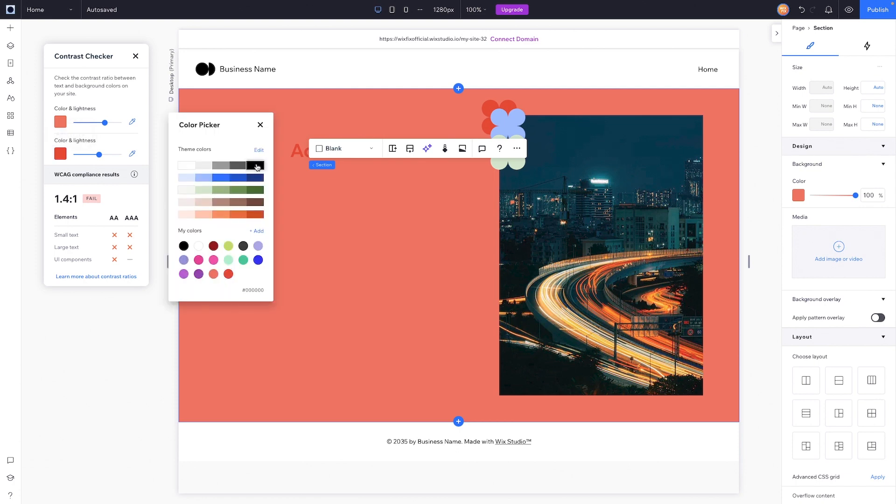
pyautogui.click(402, 209)
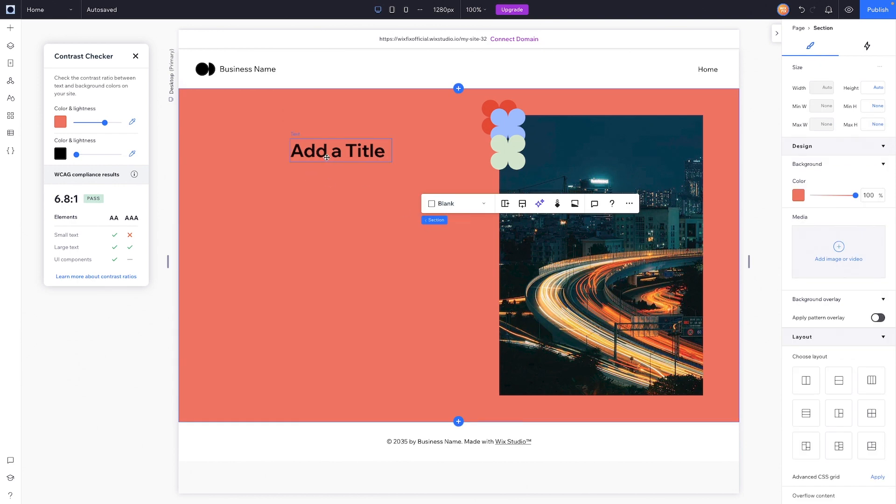
# Move the title closer to the section's left edge and give it the custom dark red color #4D1006.
pyautogui.moveTo(328, 159); pyautogui.dragTo(265, 167)
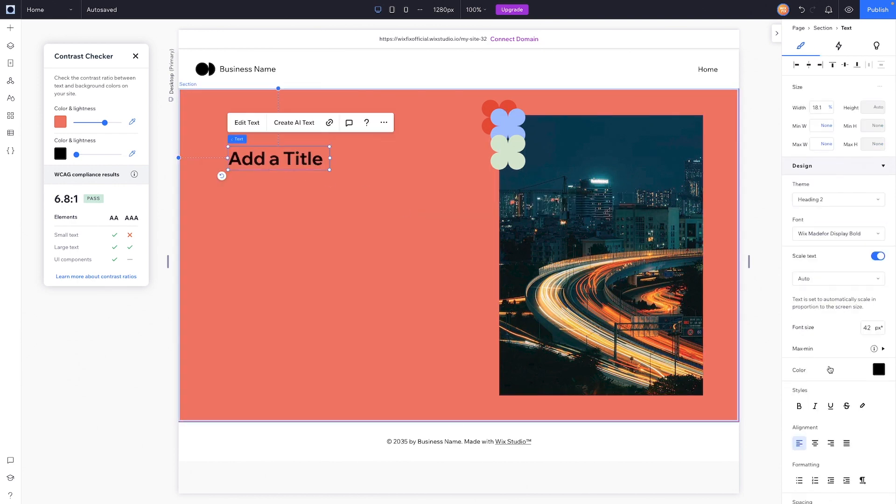
pyautogui.click(876, 371)
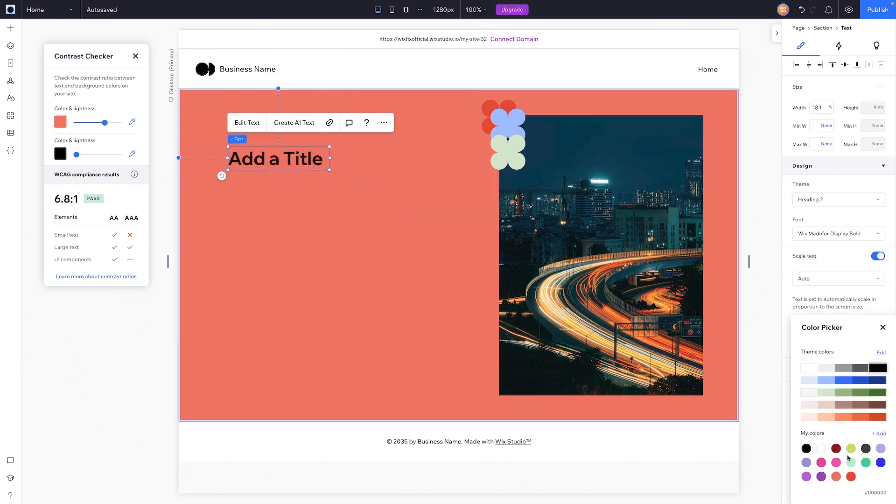
pyautogui.click(852, 477)
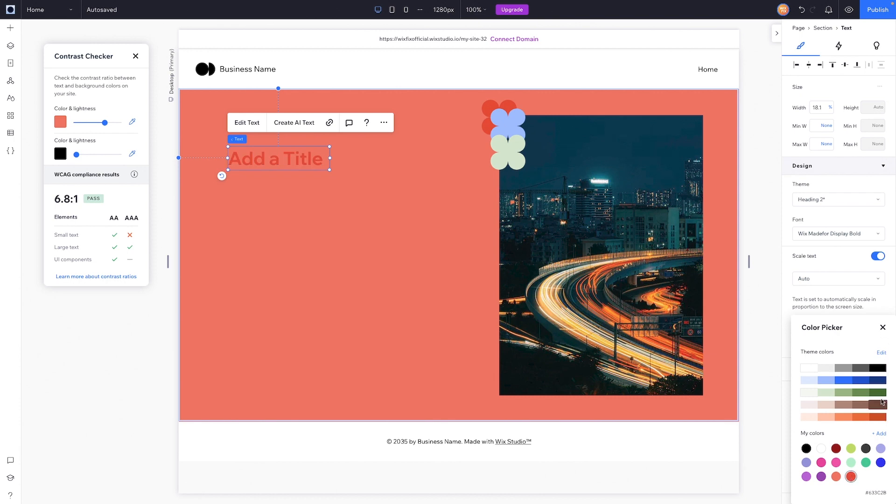
pyautogui.click(880, 434)
pyautogui.click(881, 371)
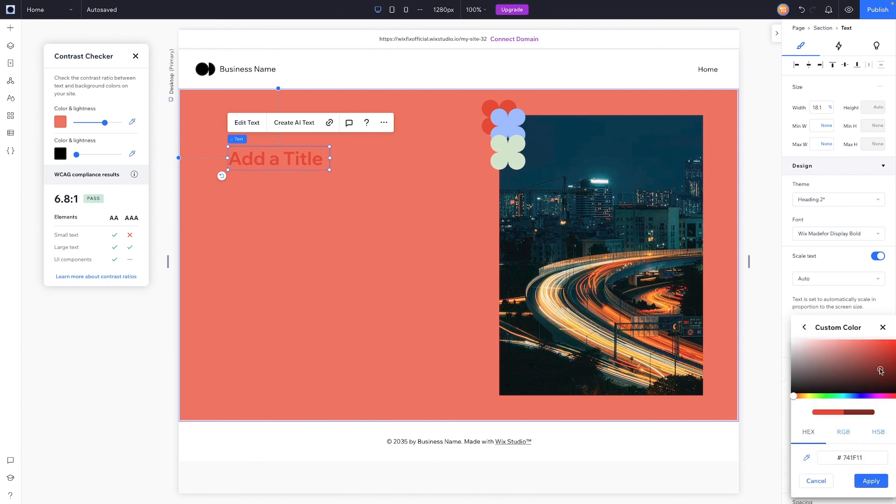
pyautogui.moveTo(880, 371); pyautogui.dragTo(888, 377)
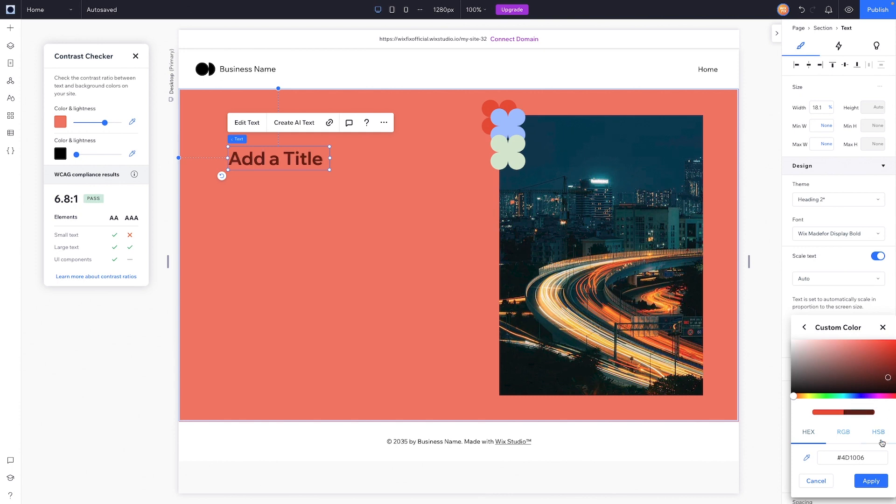
pyautogui.click(871, 481)
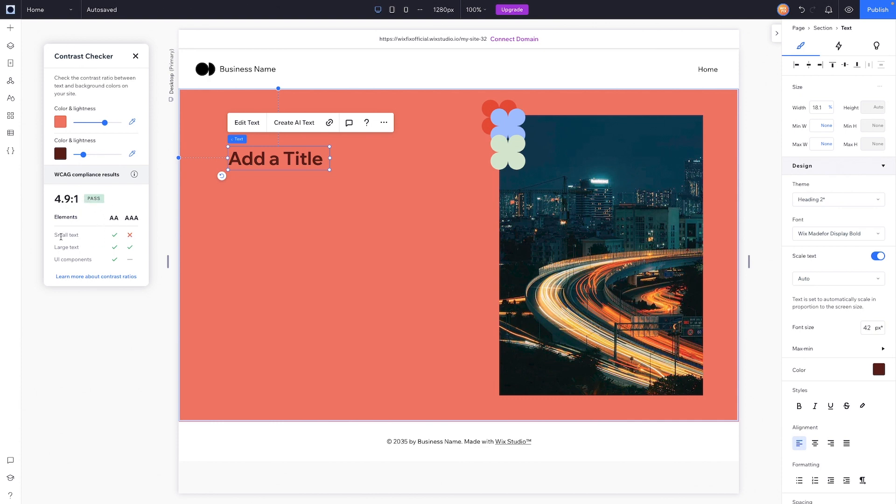
# Add a paragraph text element just beneath the title.
pyautogui.moveTo(61, 236); pyautogui.dragTo(80, 236)
pyautogui.click(10, 28)
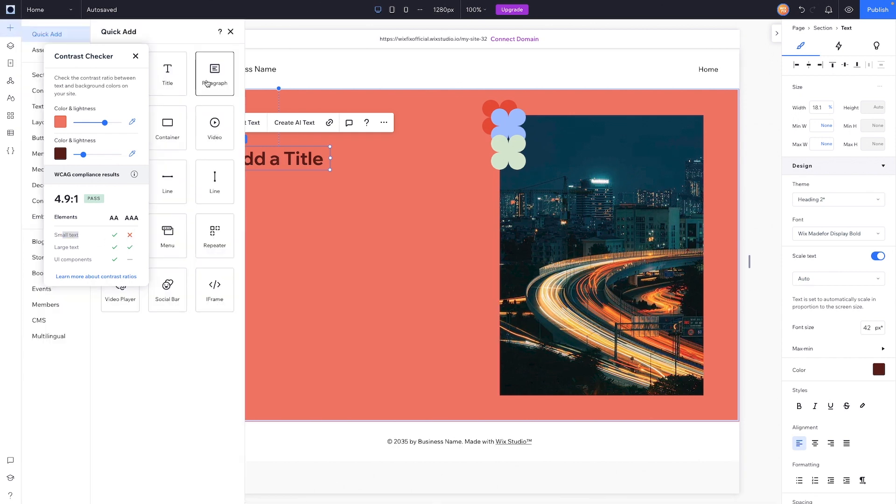
pyautogui.moveTo(207, 83); pyautogui.dragTo(315, 192)
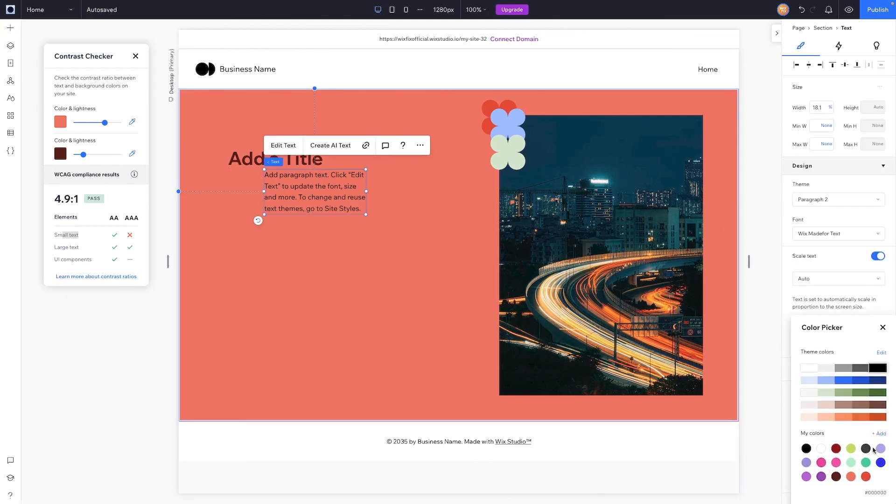
# Format the paragraph in the saved dark red at 13 px and align it with the title's left edge.
pyautogui.doubleClick(869, 328)
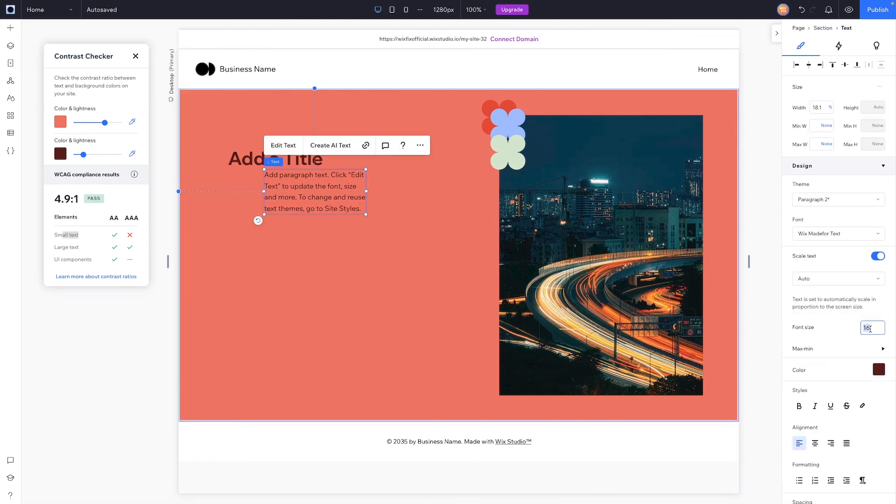
pyautogui.write('13')
pyautogui.press('Return')
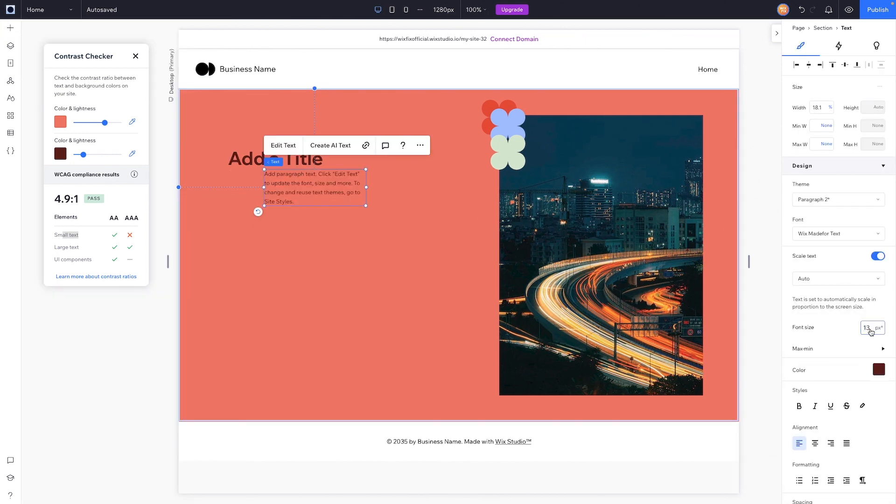
pyautogui.moveTo(294, 184); pyautogui.dragTo(275, 197)
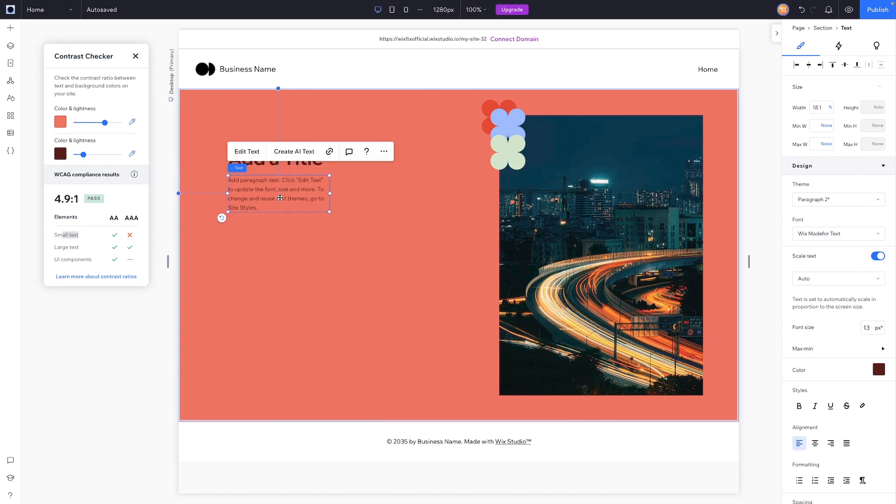
# Close Contrast Checker and install the Design Guides add-on.
pyautogui.click(136, 57)
pyautogui.scroll(-1, 448, 205)
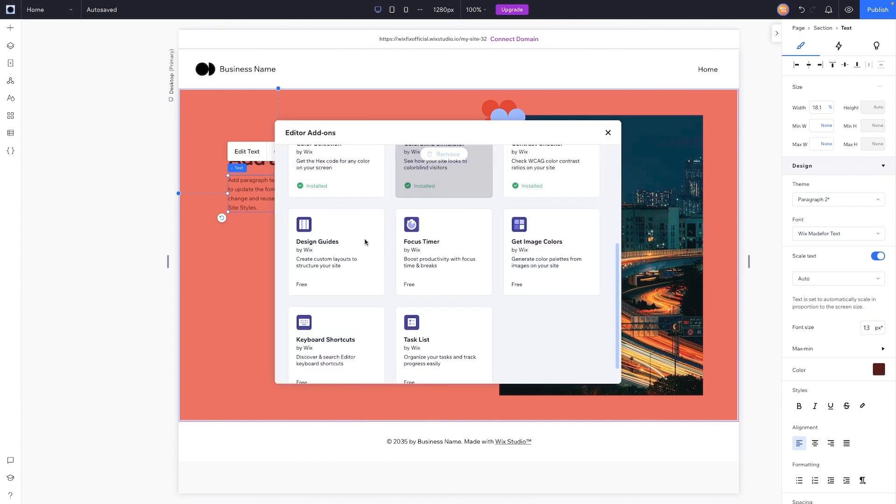
pyautogui.click(336, 253)
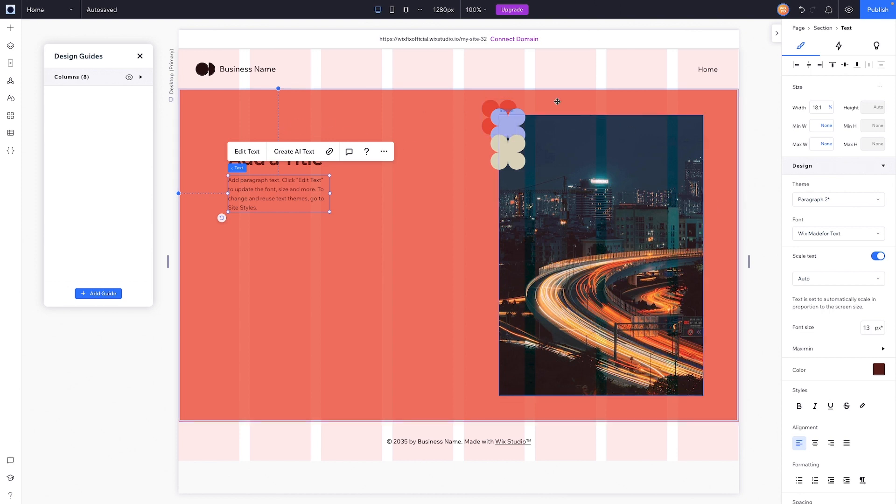
# Align the paragraph and the title with the left edge of the second guide column.
pyautogui.moveTo(249, 191); pyautogui.dragTo(268, 195)
pyautogui.moveTo(240, 156); pyautogui.dragTo(264, 162)
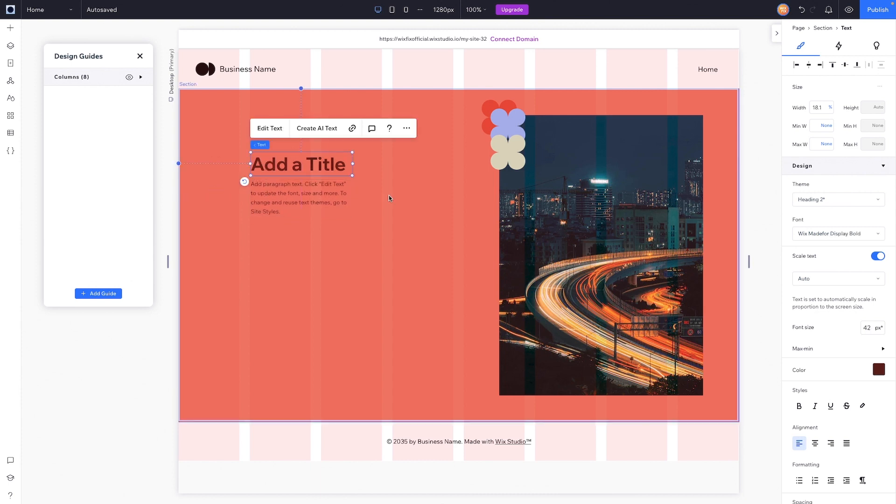
# Review the guide types and try the Left, Right and Center alignments on the column guide, returning it to Stretch.
pyautogui.click(108, 79)
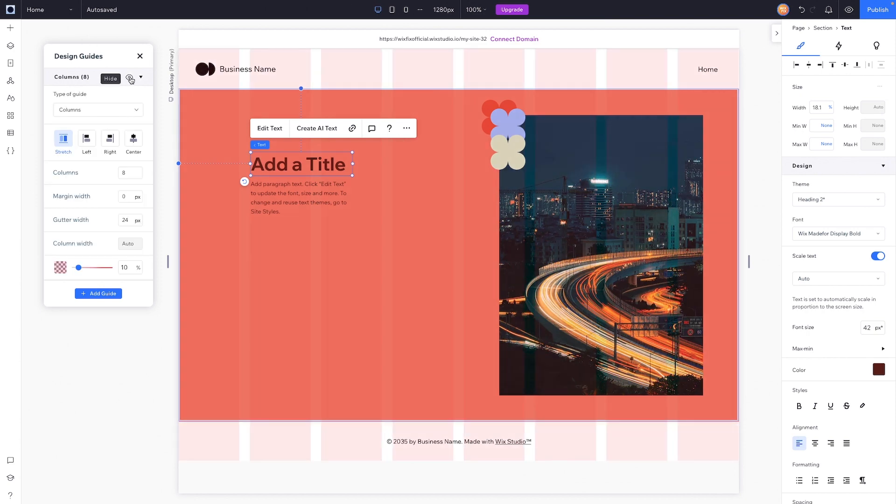
pyautogui.click(89, 113)
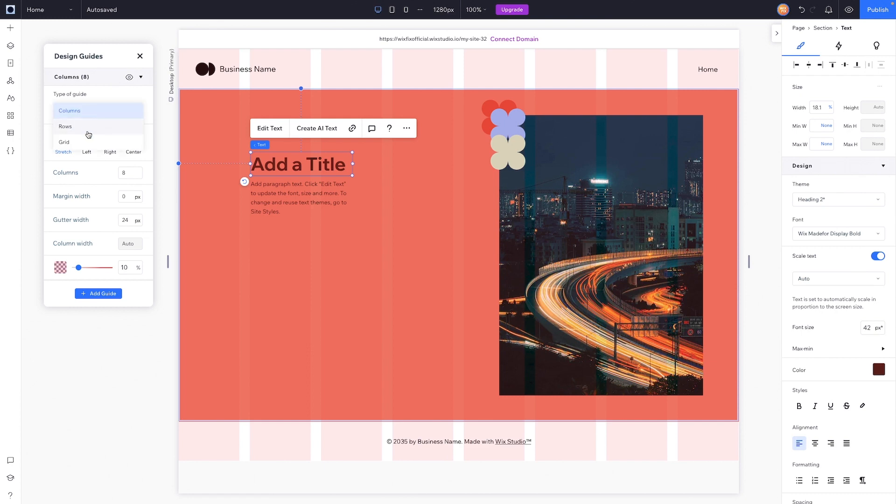
pyautogui.click(87, 128)
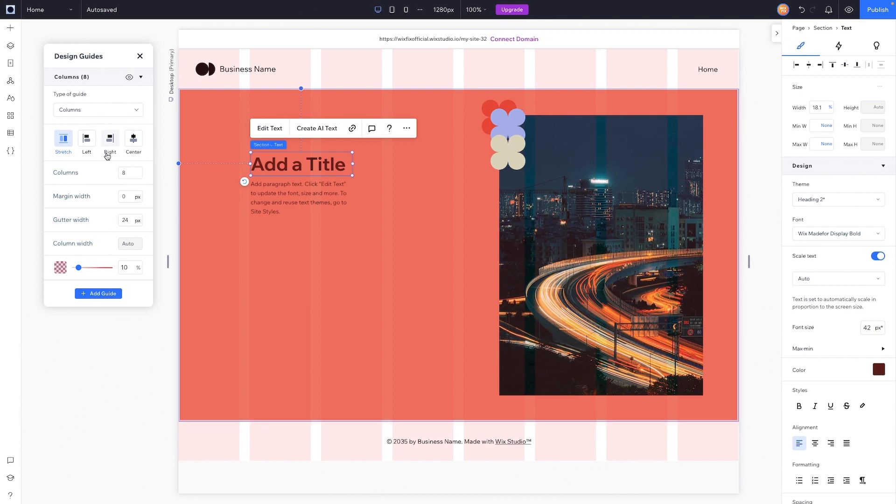
pyautogui.click(87, 142)
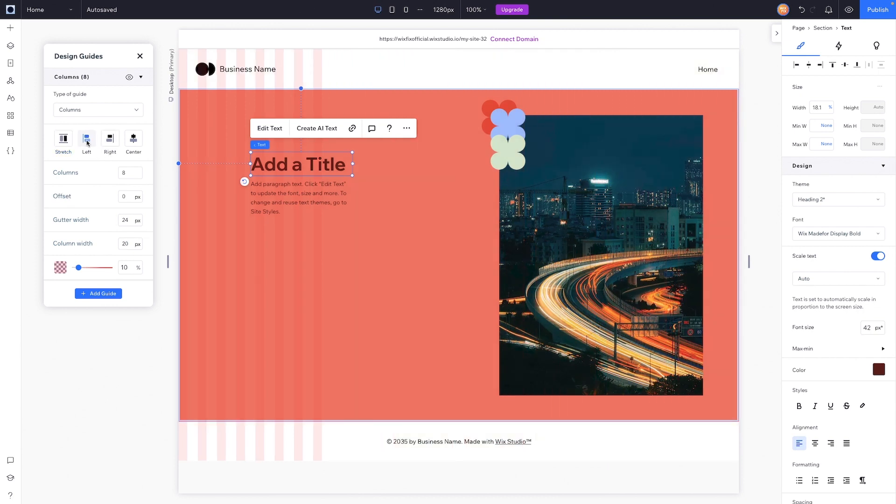
pyautogui.click(110, 140)
pyautogui.click(133, 140)
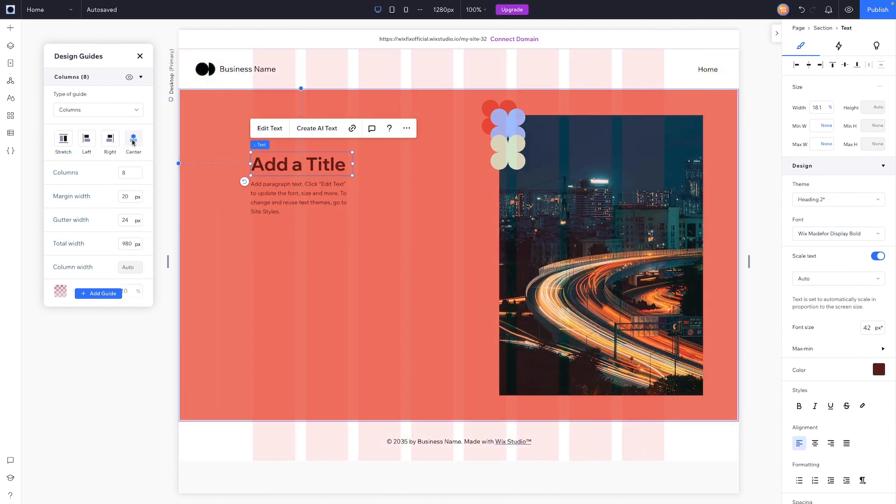
pyautogui.click(64, 145)
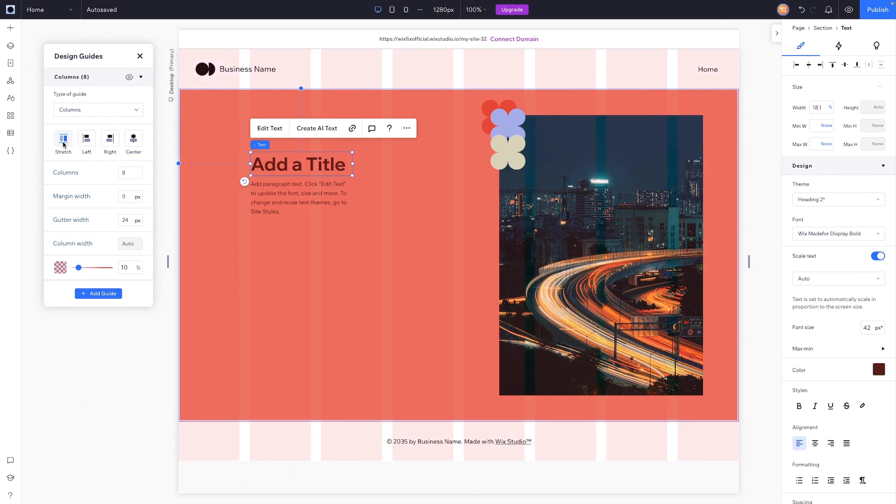
# Set the guide to 12 columns and color it with the light blue theme color.
pyautogui.click(132, 174)
pyautogui.write('12')
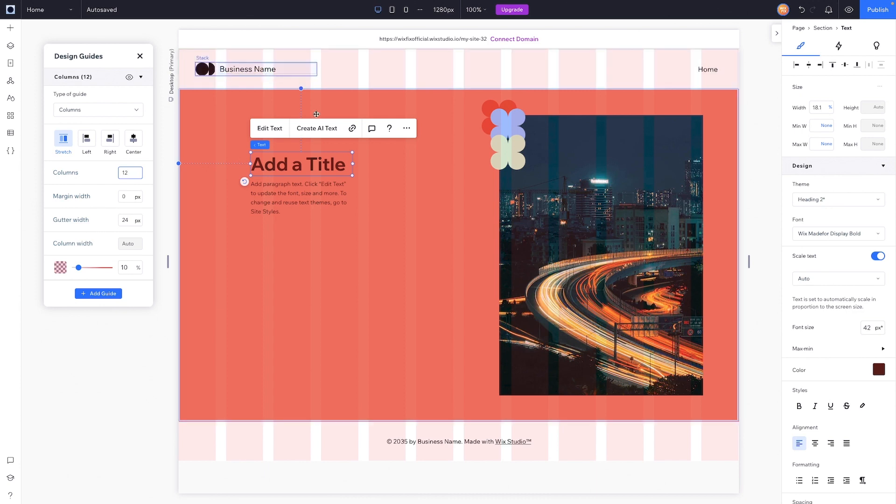
pyautogui.click(61, 267)
pyautogui.click(201, 181)
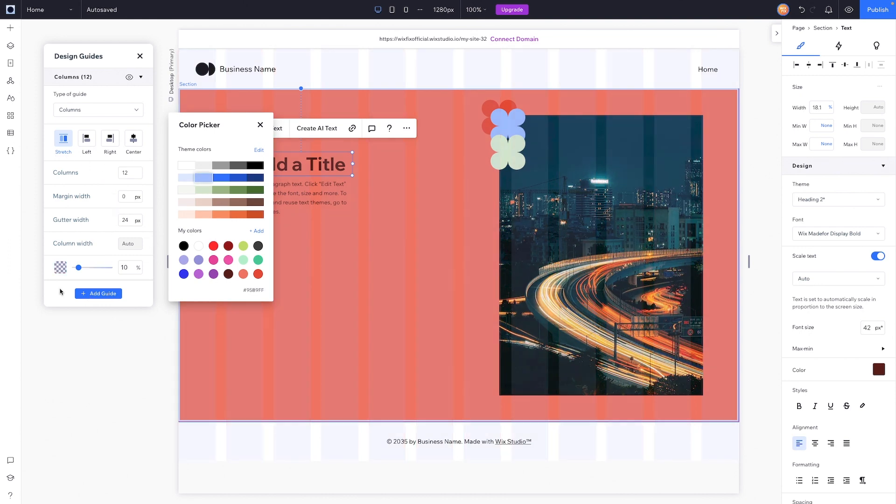
# Add a second design guide of type Rows with 8 rows.
pyautogui.click(97, 295)
pyautogui.click(95, 295)
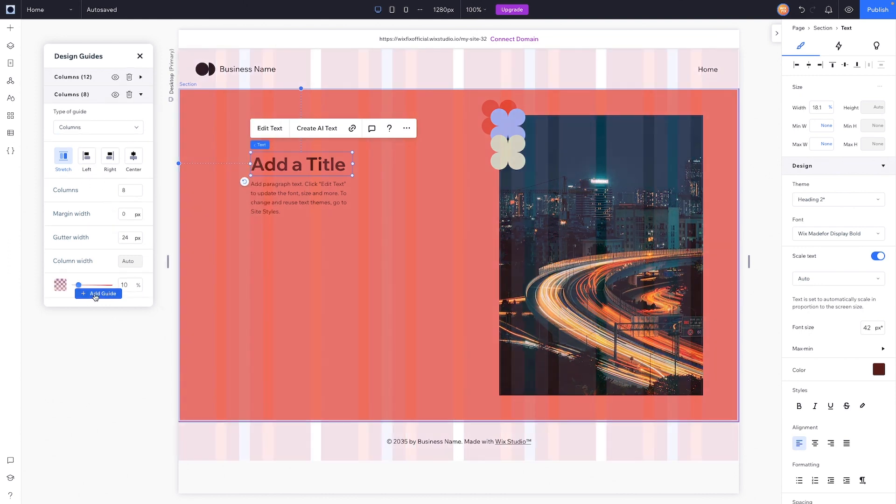
pyautogui.click(77, 127)
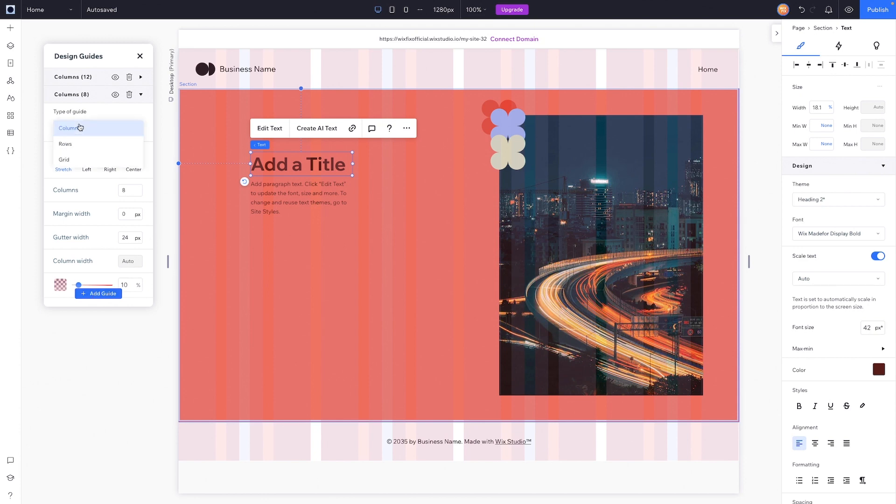
pyautogui.click(80, 146)
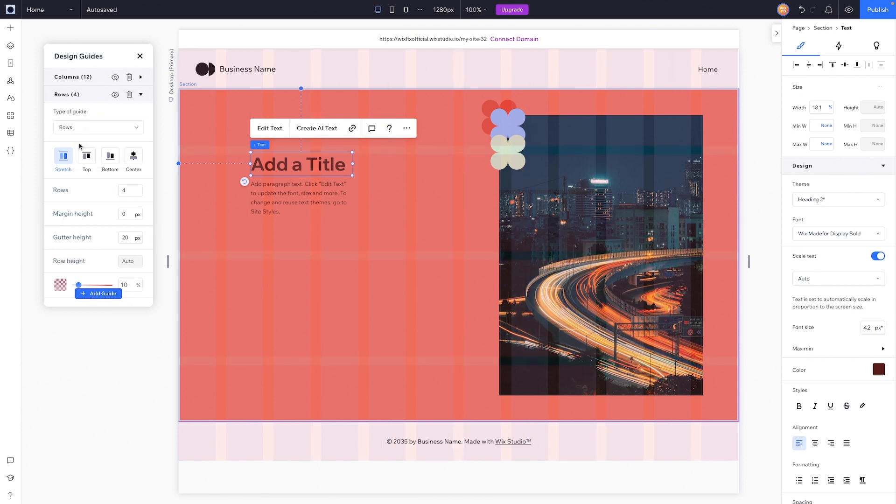
pyautogui.click(132, 191)
pyautogui.write('8')
pyautogui.press('Tab')
# Change the background of the section containing the title and city image to the white theme color.
pyautogui.click(410, 115)
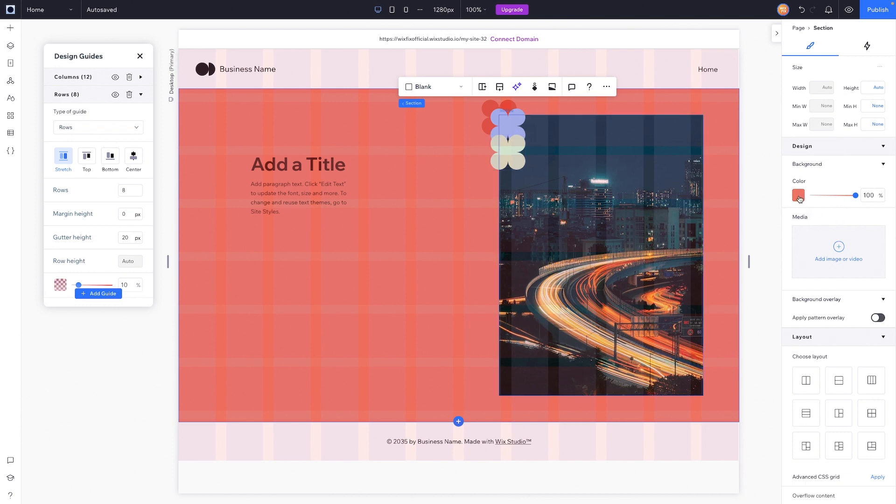
pyautogui.click(798, 195)
pyautogui.click(810, 272)
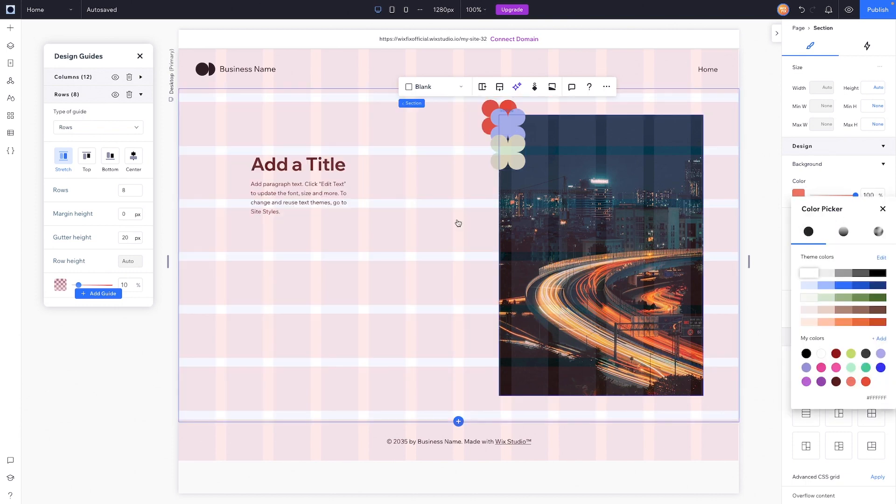
pyautogui.click(370, 232)
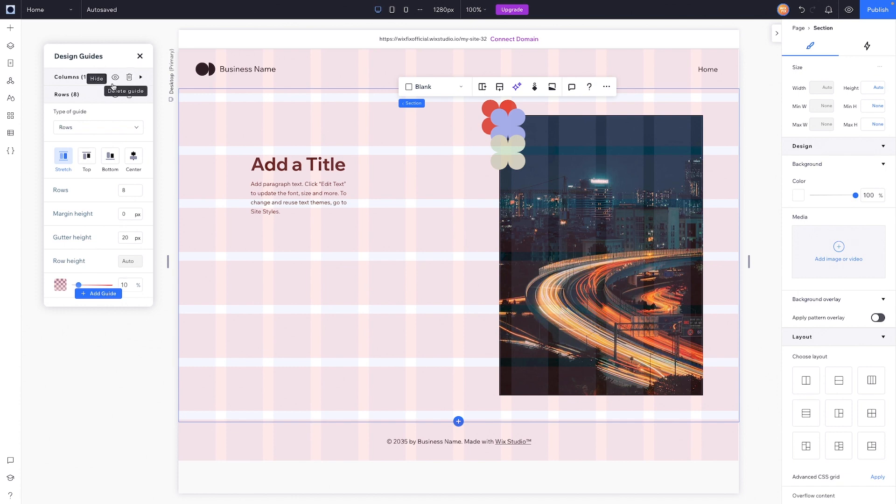
# Hide both the column and row guides and close the Design Guides add-on.
pyautogui.click(115, 77)
pyautogui.click(116, 95)
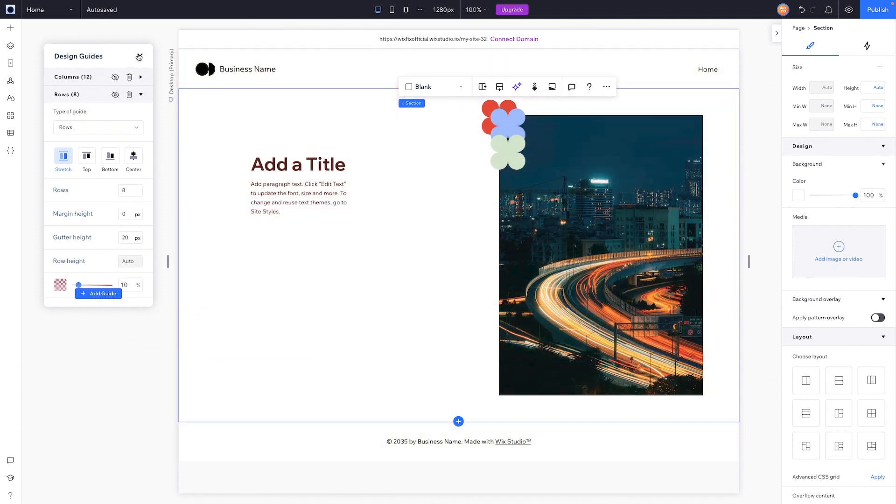
pyautogui.click(140, 56)
# Open the editor add-ons list and install the Focus Timer add-on.
pyautogui.click(10, 9)
pyautogui.moveTo(19, 64)
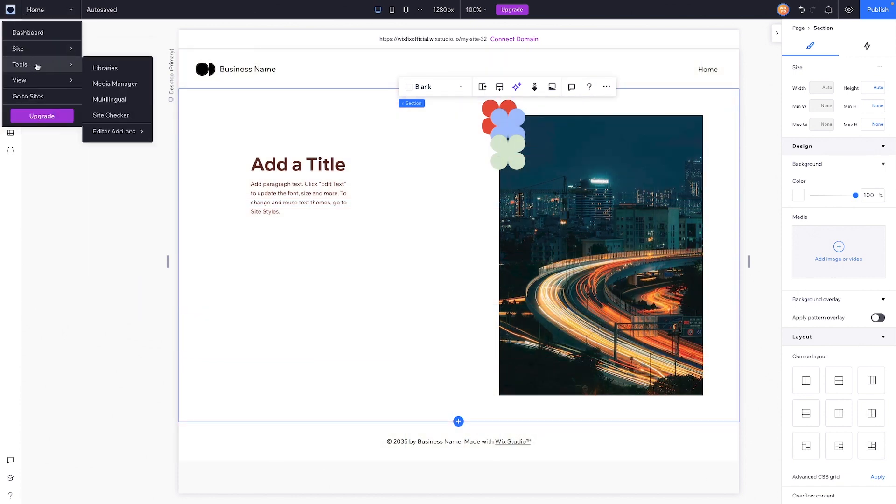
pyautogui.moveTo(114, 131)
pyautogui.click(186, 214)
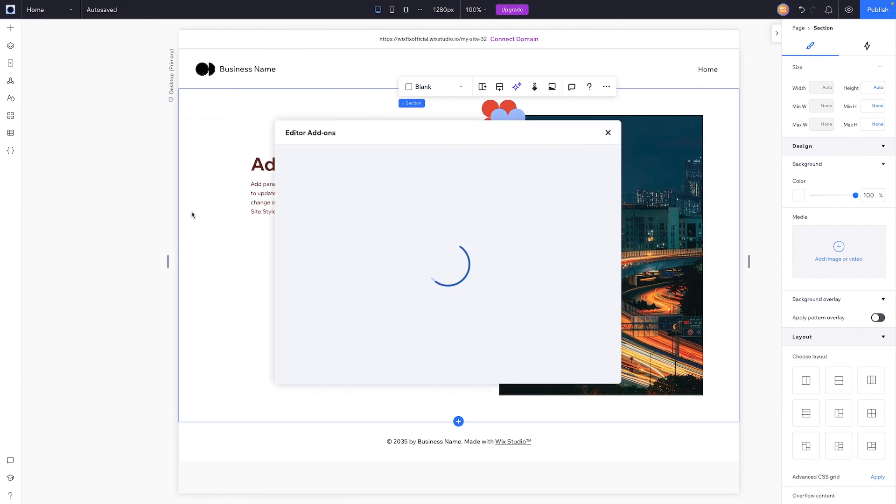
pyautogui.click(441, 229)
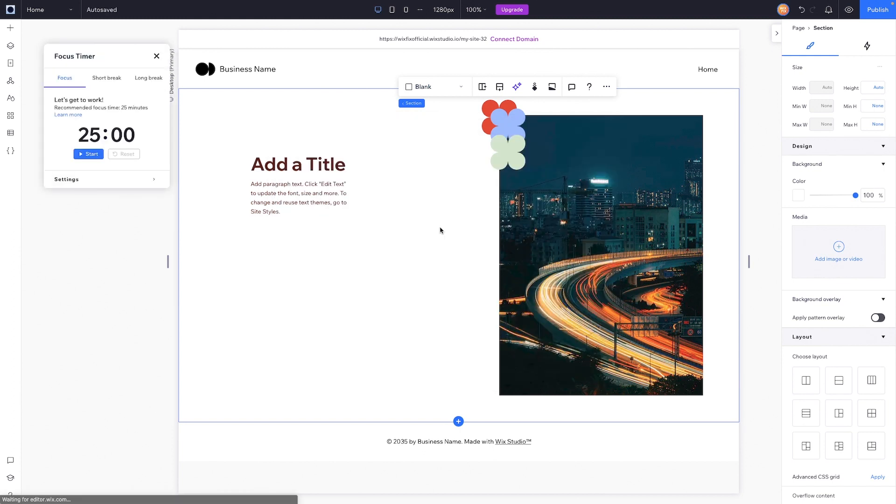
# Move the Focus Timer clear of the canvas, start the focus countdown and keep selecting page elements while it runs.
pyautogui.moveTo(94, 54); pyautogui.dragTo(84, 36)
pyautogui.click(76, 140)
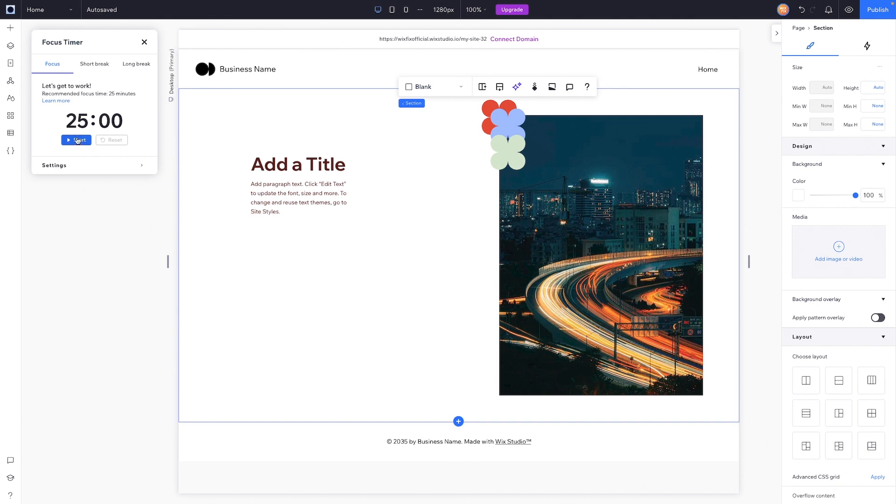
pyautogui.click(304, 190)
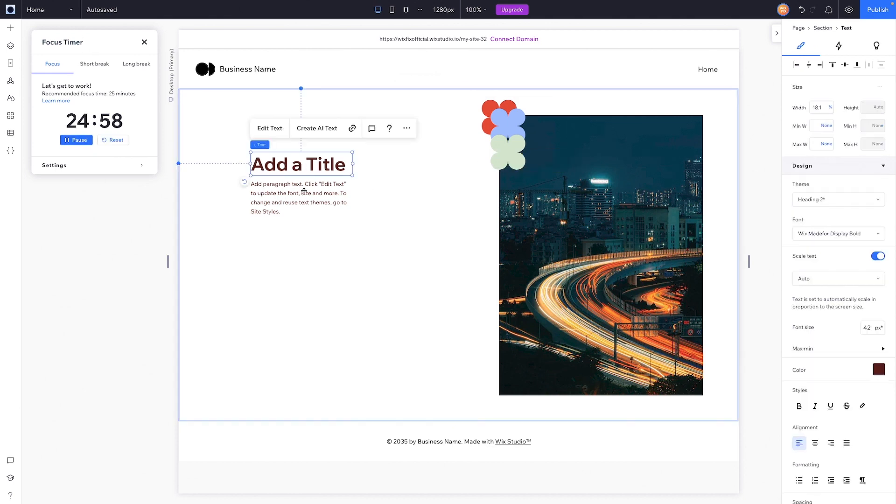
pyautogui.click(394, 205)
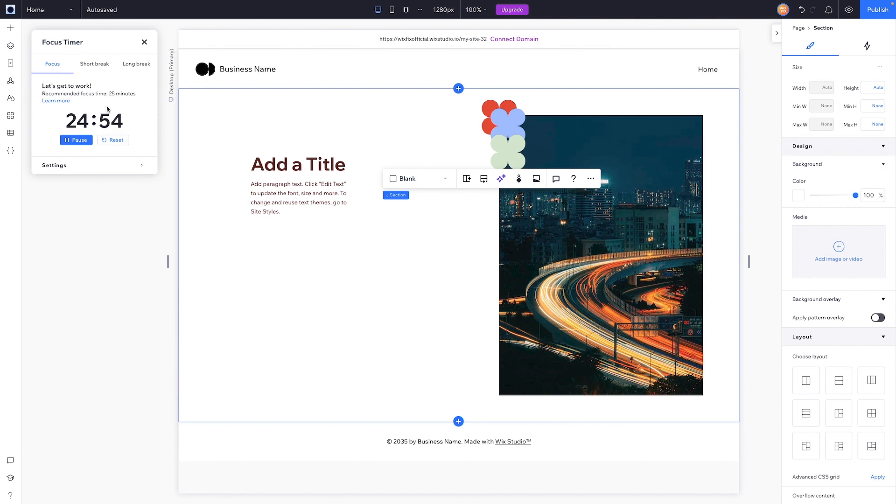
# Review the Short break and Long break timers along with the timer duration and general settings.
pyautogui.click(93, 71)
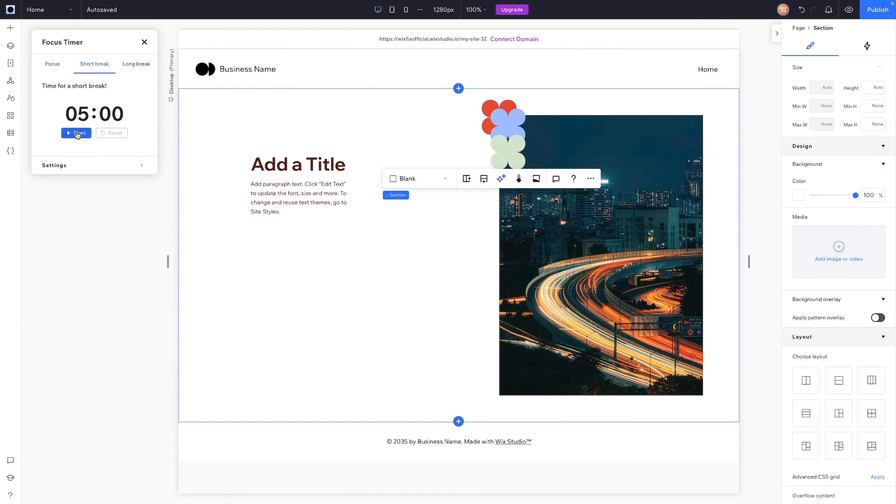
pyautogui.click(131, 66)
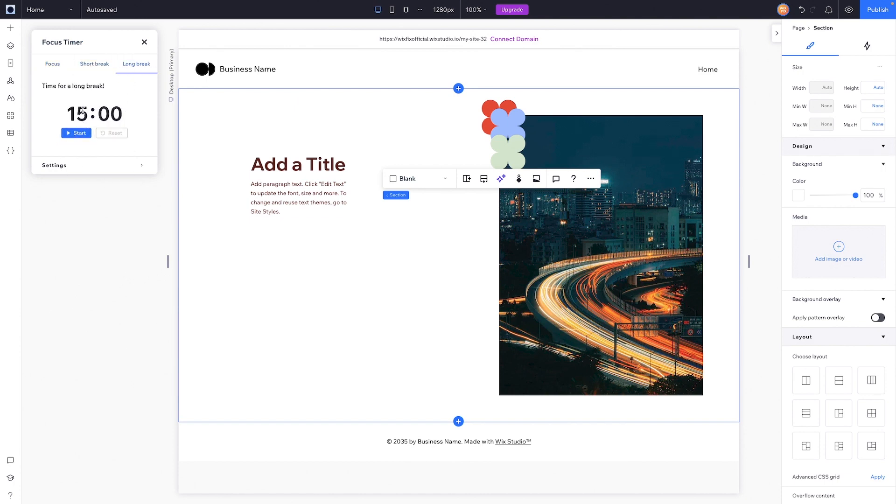
pyautogui.click(59, 167)
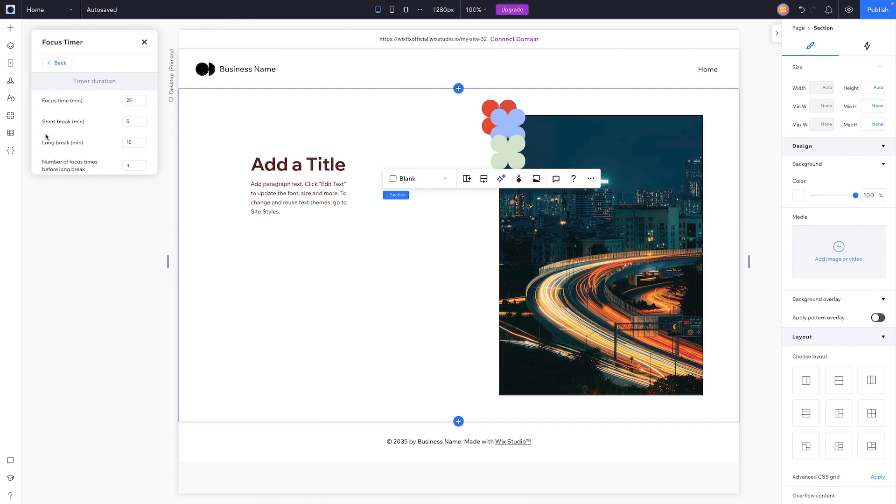
pyautogui.scroll(-1, 85, 150)
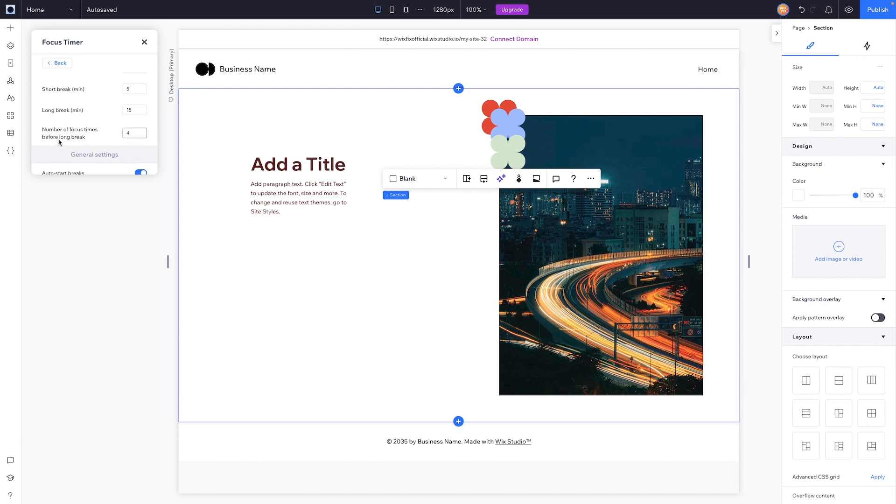
pyautogui.scroll(-3, 84, 141)
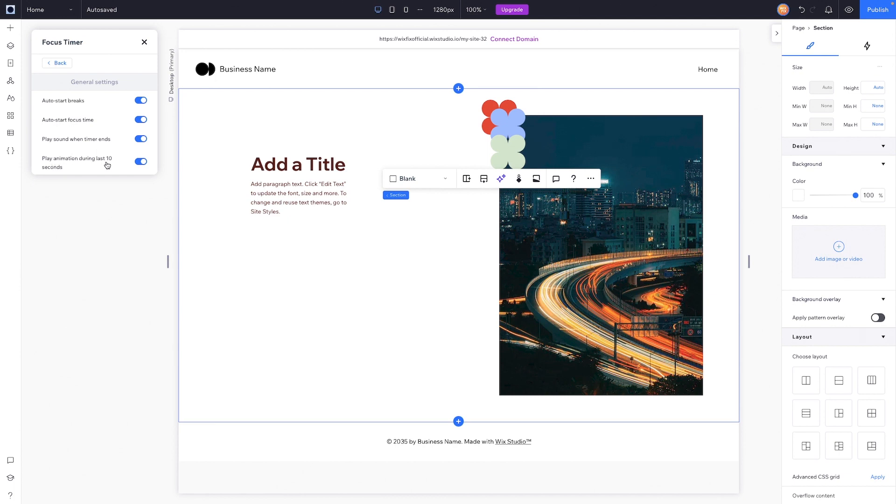
pyautogui.scroll(5, 107, 166)
pyautogui.click(59, 63)
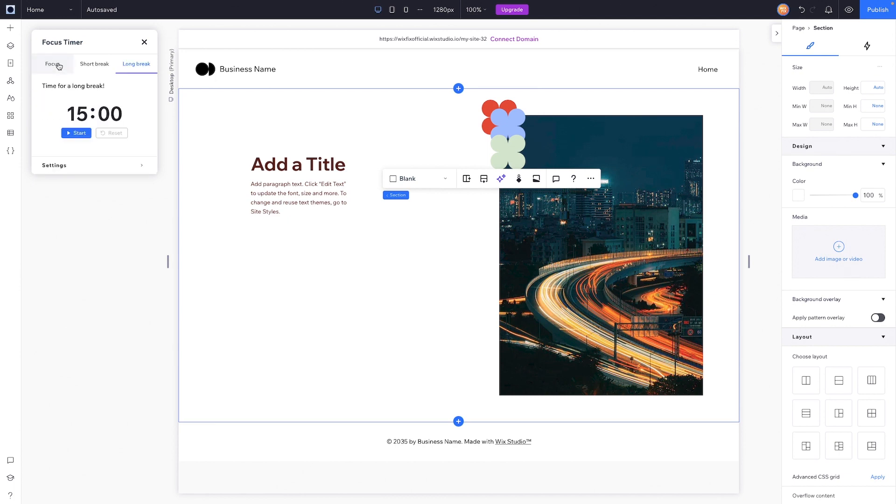
# Reset the focus countdown and install the Get Image Colors add-on.
pyautogui.click(46, 64)
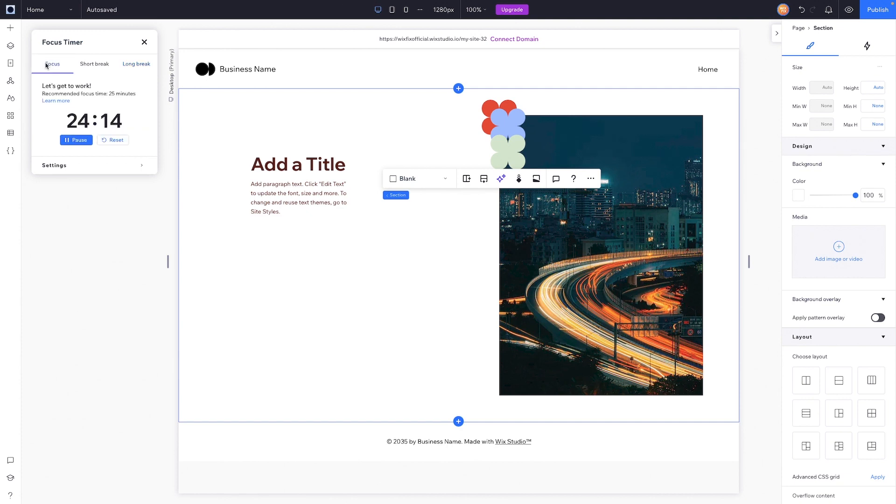
pyautogui.click(112, 140)
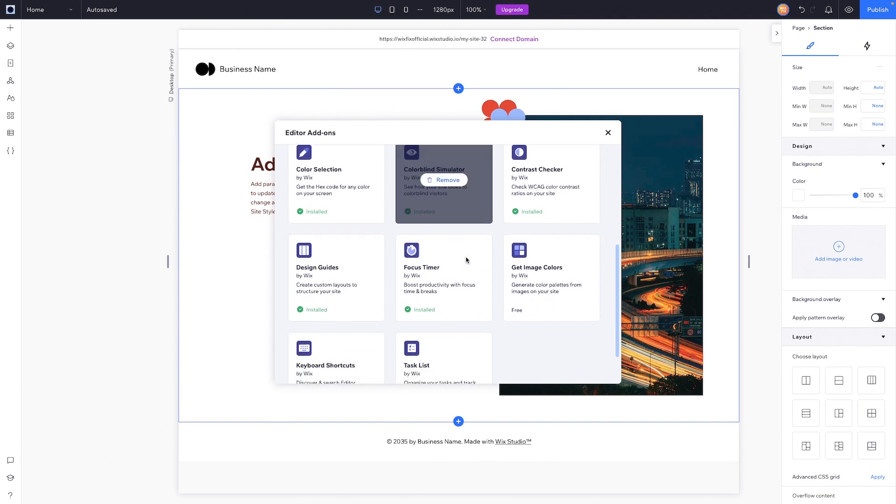
pyautogui.scroll(-2, 443, 187)
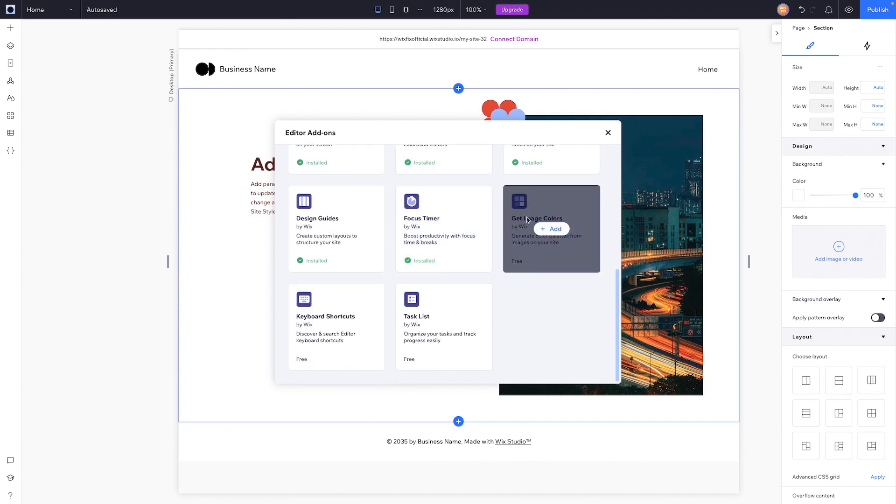
pyautogui.click(555, 229)
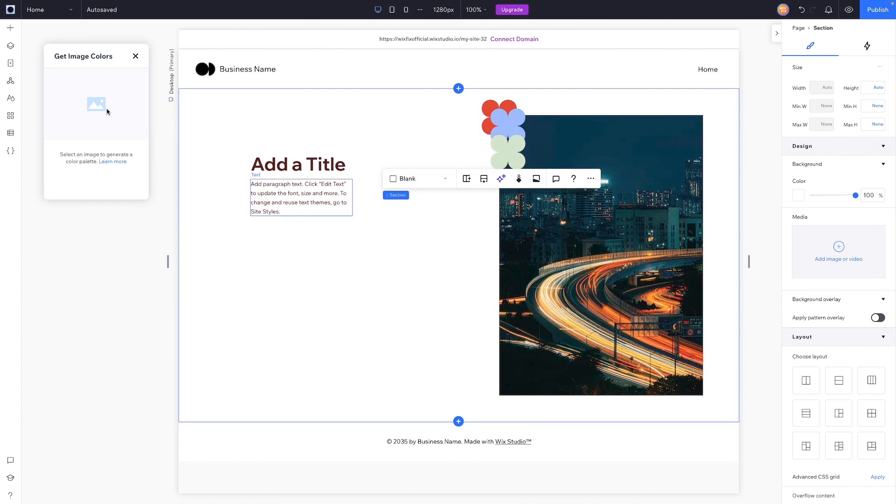
# Generate and download a new color palette from the night city image and check its hex codes.
pyautogui.click(626, 223)
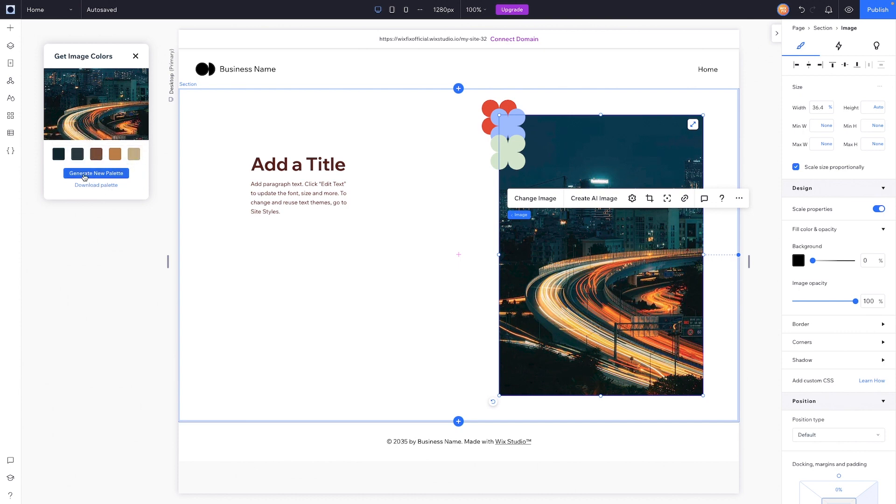
pyautogui.click(109, 175)
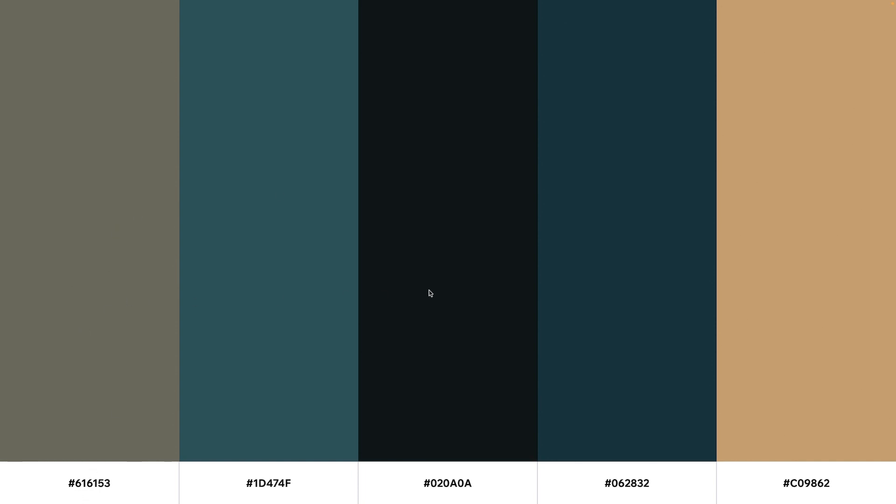
pyautogui.doubleClick(810, 486)
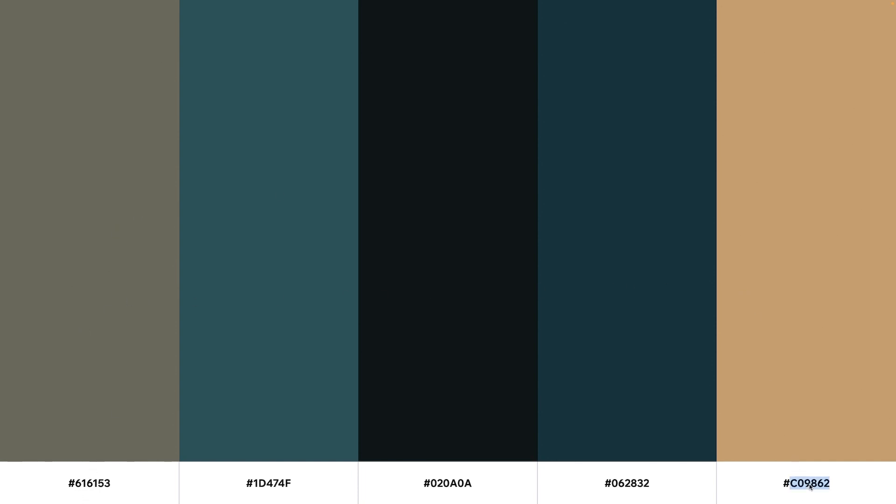
pyautogui.doubleClick(635, 486)
pyautogui.doubleClick(444, 484)
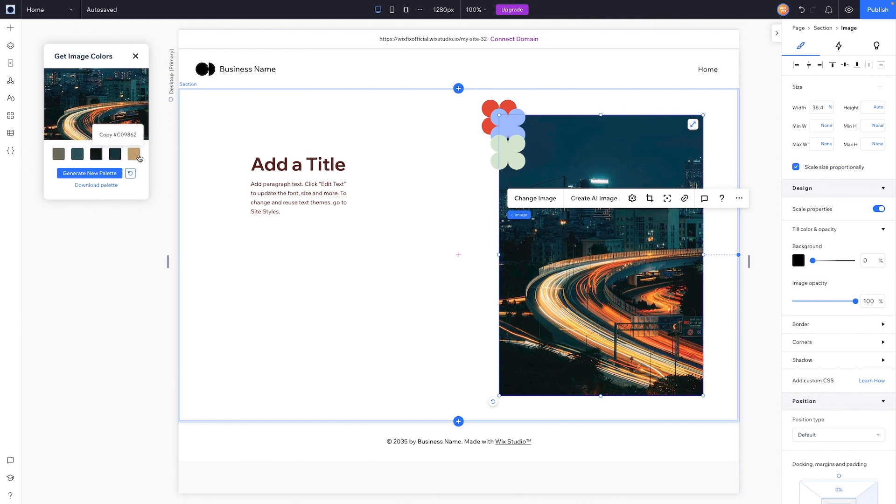
# Close Get Image Colors and install the Keyboard Shortcuts add-on.
pyautogui.click(135, 56)
pyautogui.moveTo(136, 134)
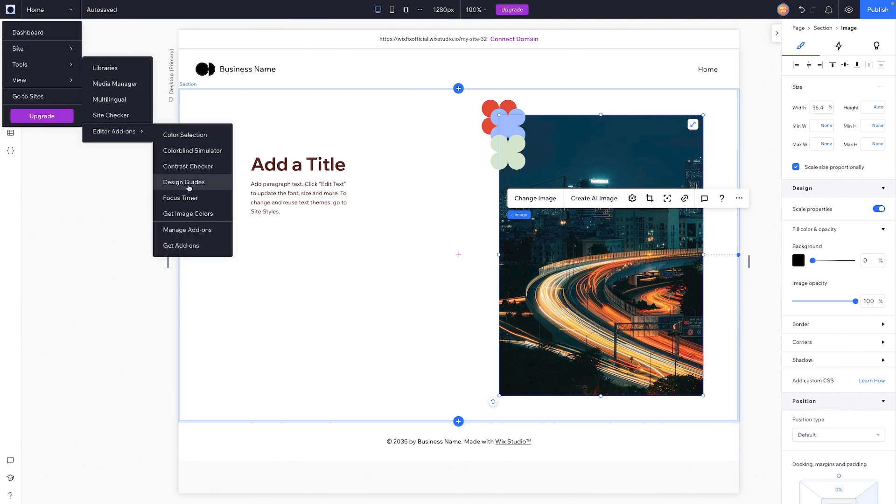
pyautogui.click(194, 244)
pyautogui.scroll(-10, 333, 327)
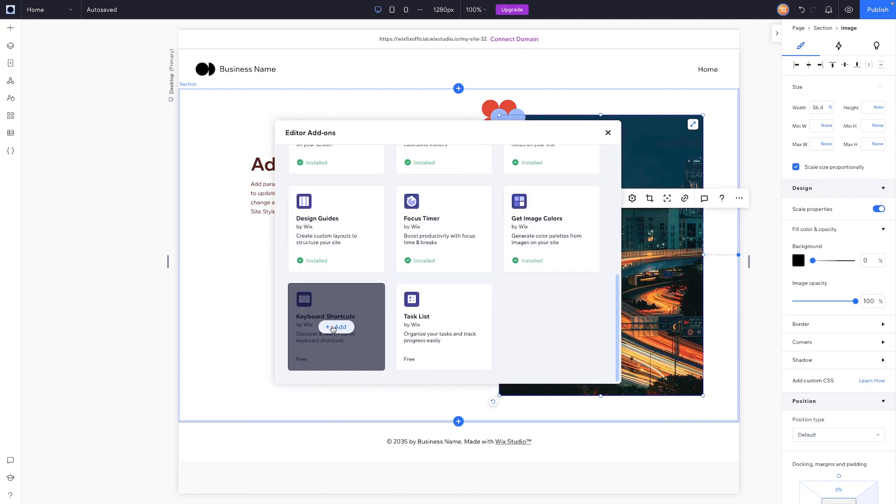
pyautogui.click(333, 327)
# Reposition the Keyboard Shortcuts window over the page and review the Edit and Design shortcuts.
pyautogui.moveTo(411, 169); pyautogui.dragTo(322, 133)
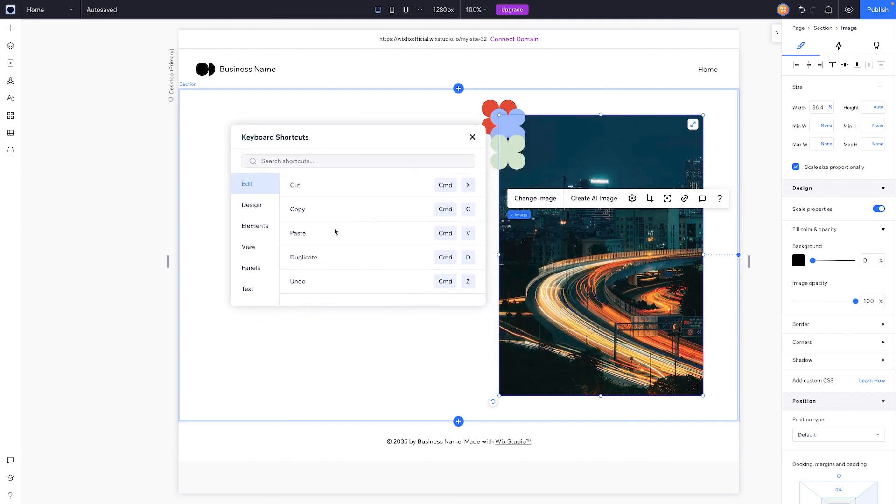
pyautogui.scroll(-2, 406, 194)
pyautogui.click(235, 208)
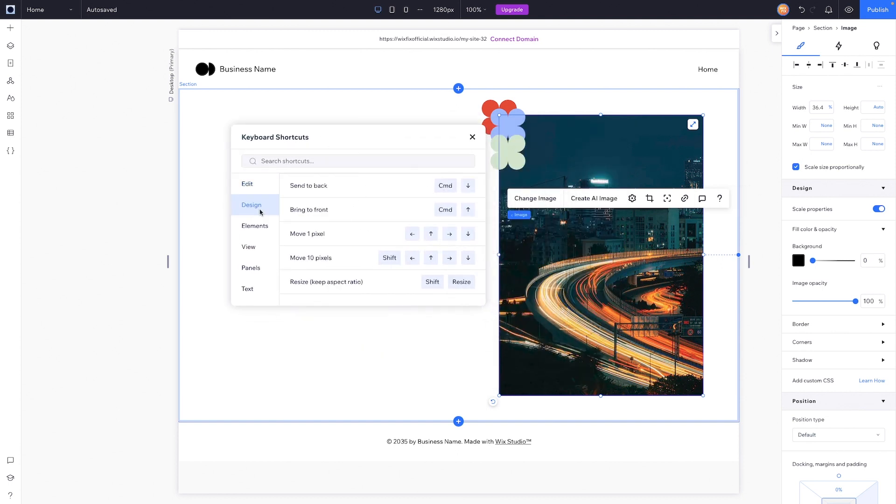
pyautogui.scroll(-3, 354, 200)
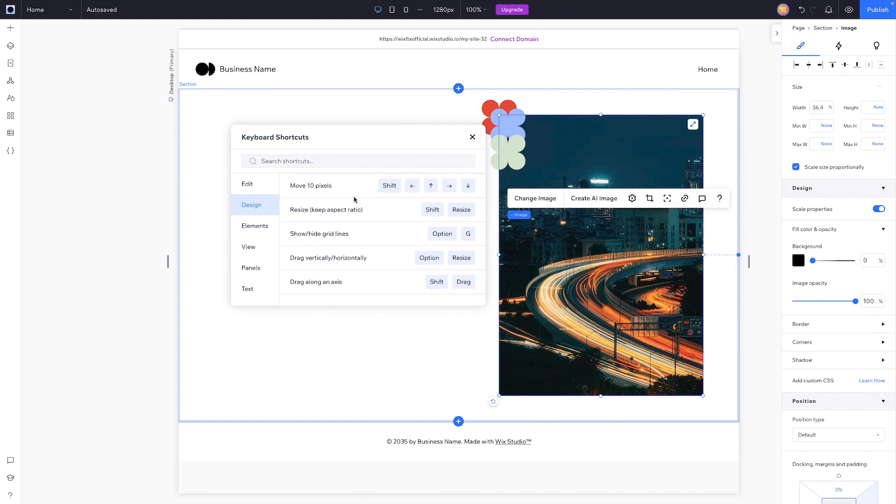
# Review the Elements shortcuts, including Place in container and Stack selection, along with the View and Text shortcuts.
pyautogui.click(252, 227)
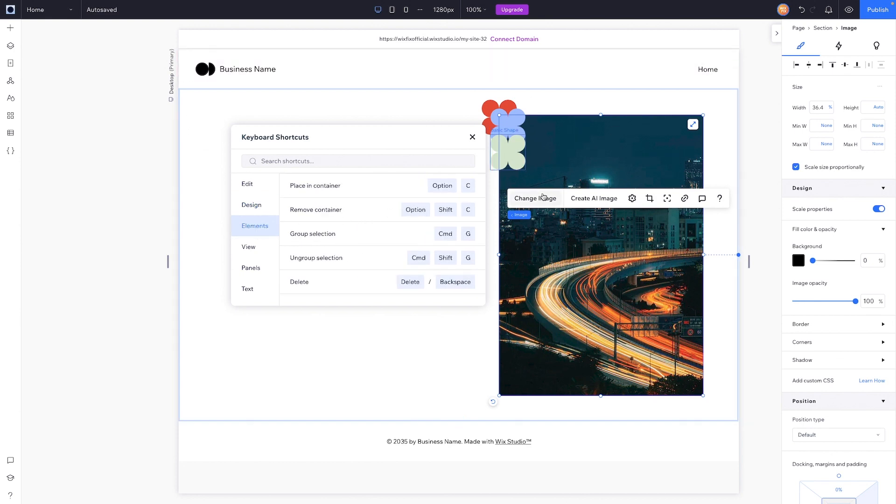
pyautogui.doubleClick(440, 186)
pyautogui.click(441, 186)
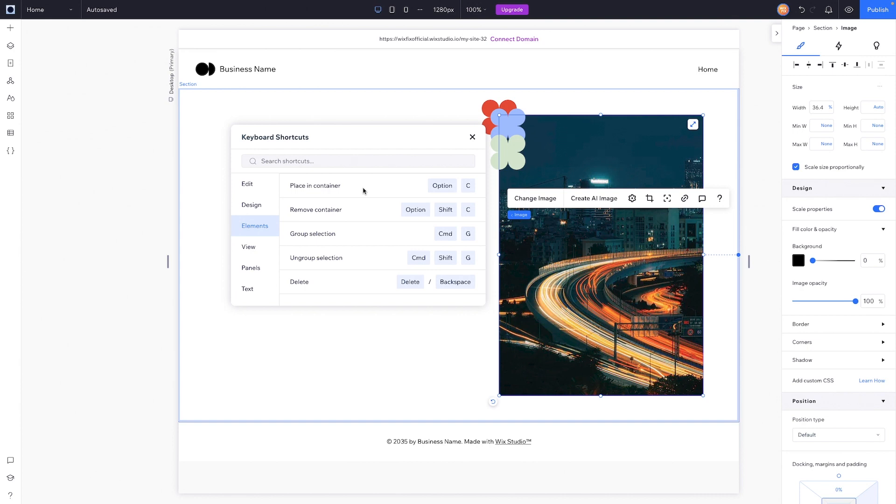
pyautogui.scroll(-3, 364, 190)
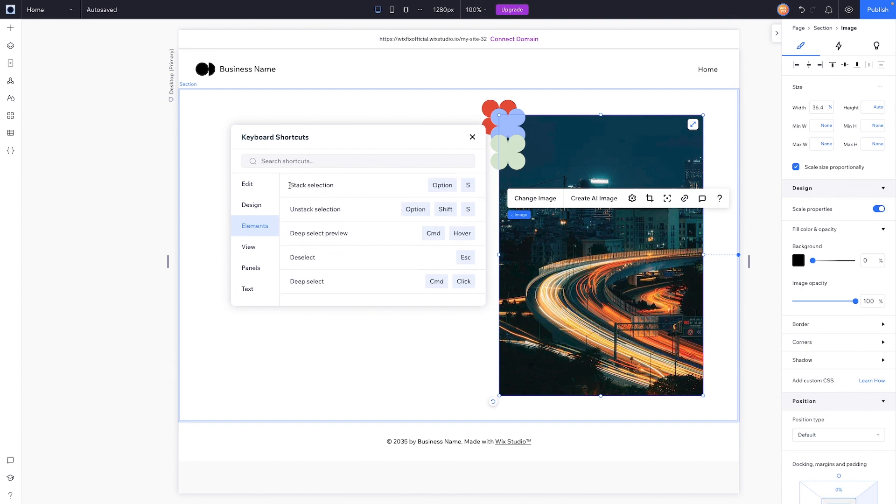
pyautogui.moveTo(289, 185); pyautogui.dragTo(371, 194)
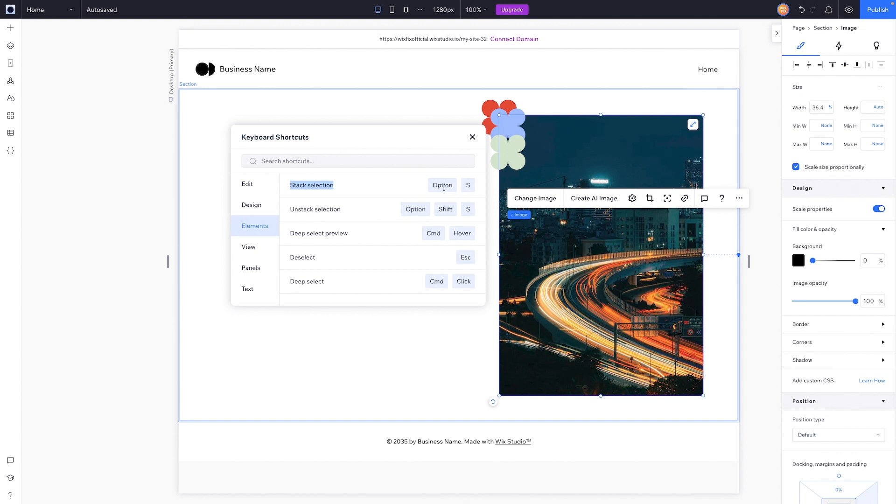
pyautogui.click(352, 191)
pyautogui.click(251, 254)
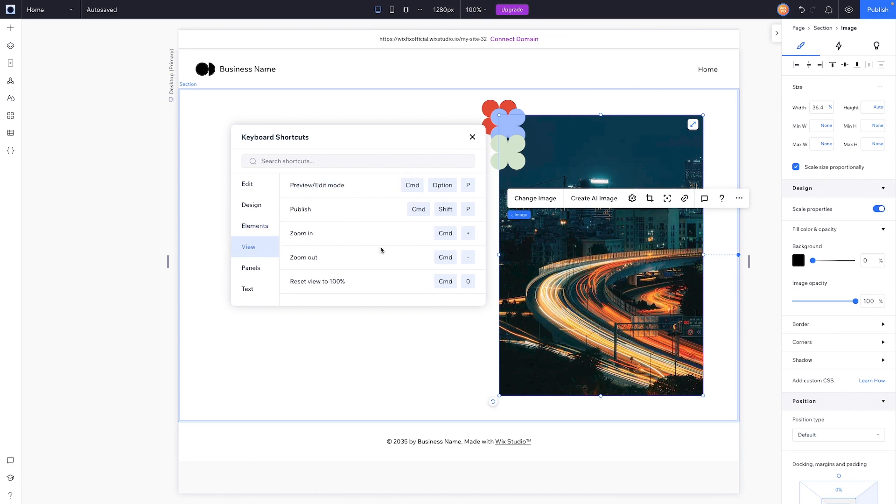
pyautogui.click(247, 289)
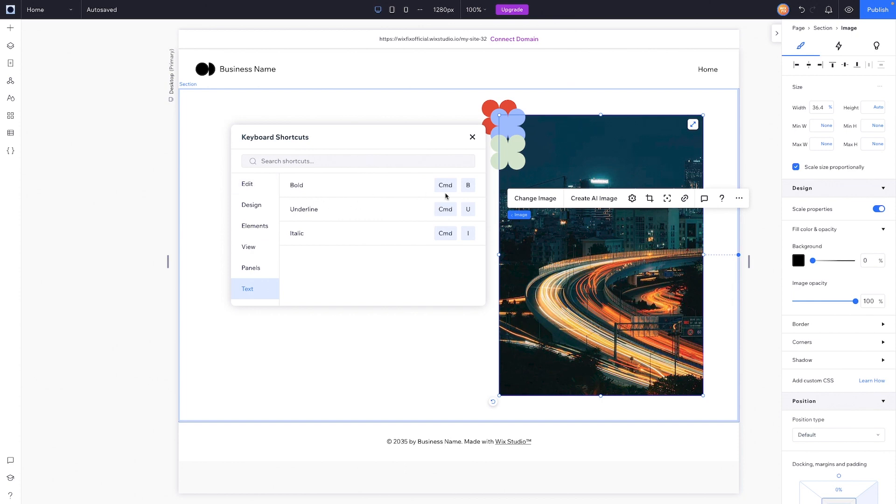
# Close Keyboard Shortcuts and install the Task List add-on.
pyautogui.click(473, 138)
pyautogui.click(11, 9)
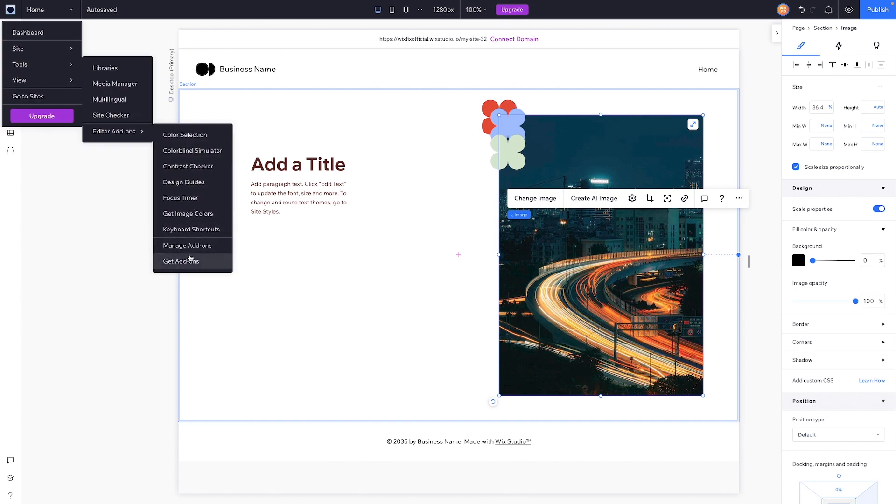
pyautogui.click(187, 260)
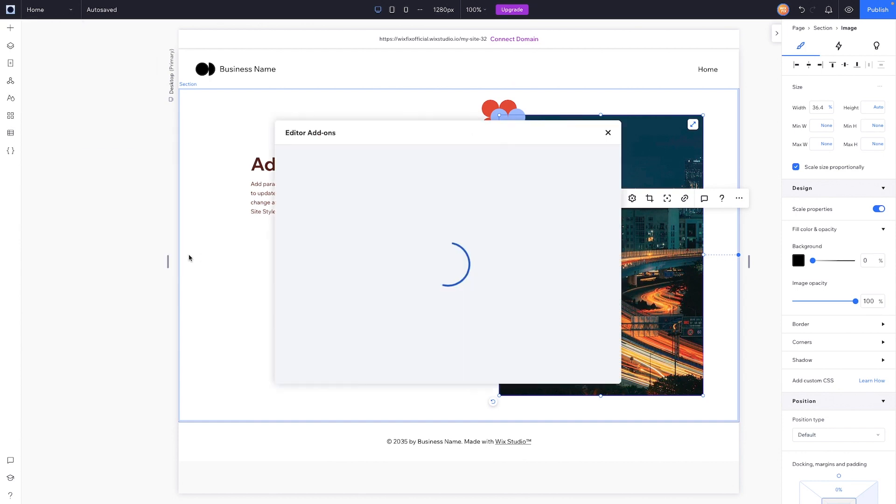
pyautogui.scroll(-3, 467, 258)
pyautogui.scroll(-4, 467, 258)
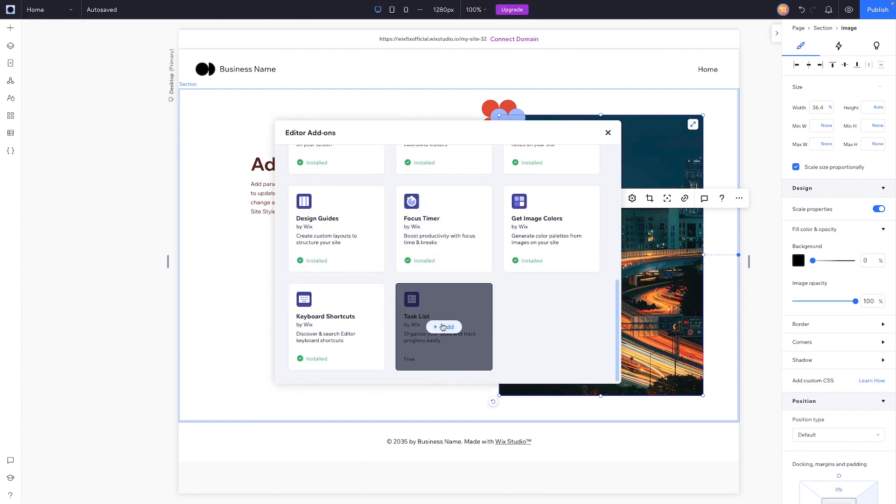
pyautogui.click(444, 327)
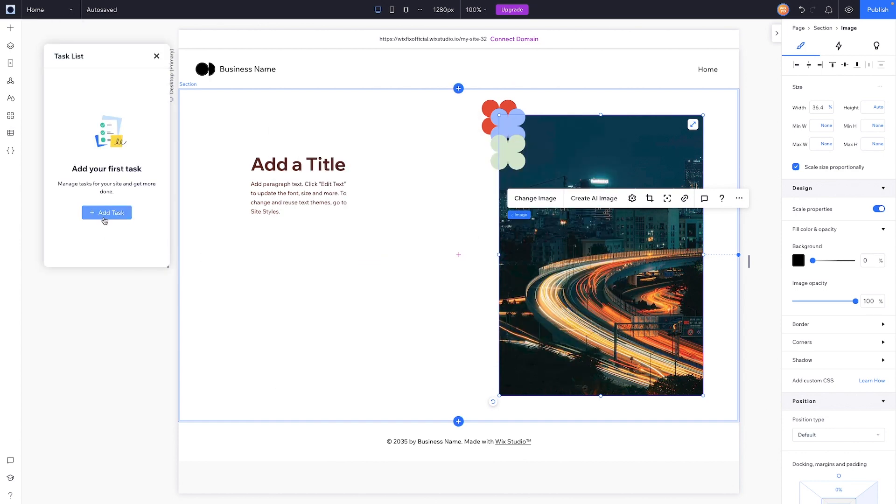
# Add a task titled "My first task" to the Task List with no description and save it.
pyautogui.click(105, 220)
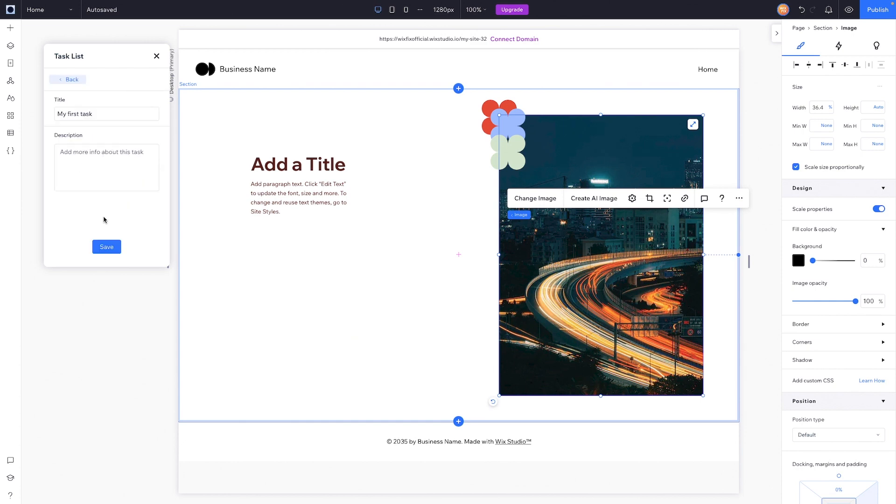
pyautogui.tripleClick(102, 116)
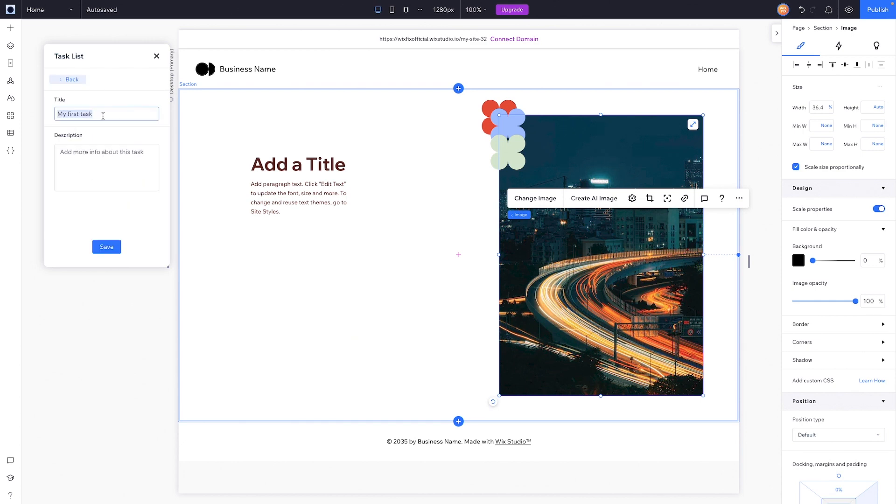
pyautogui.click(68, 163)
pyautogui.click(107, 250)
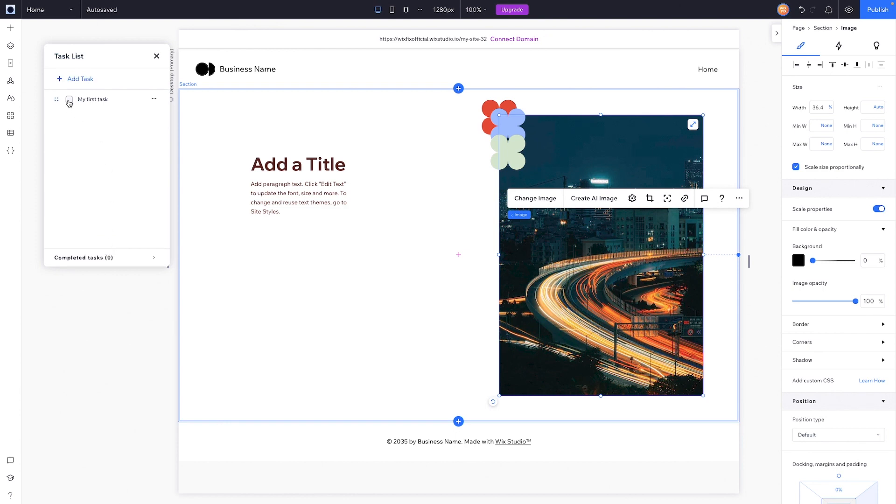
# Mark "My first task" as complete and remove it from the completed tasks.
pyautogui.click(69, 101)
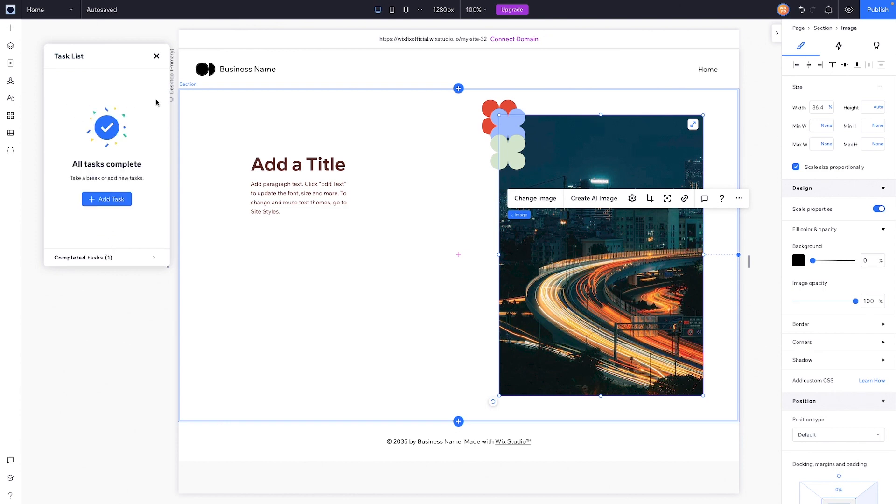
pyautogui.click(89, 258)
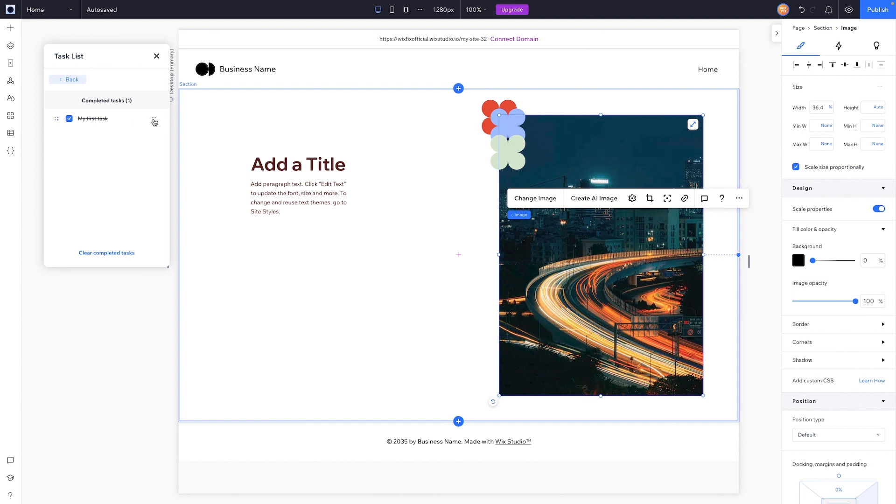
pyautogui.click(154, 119)
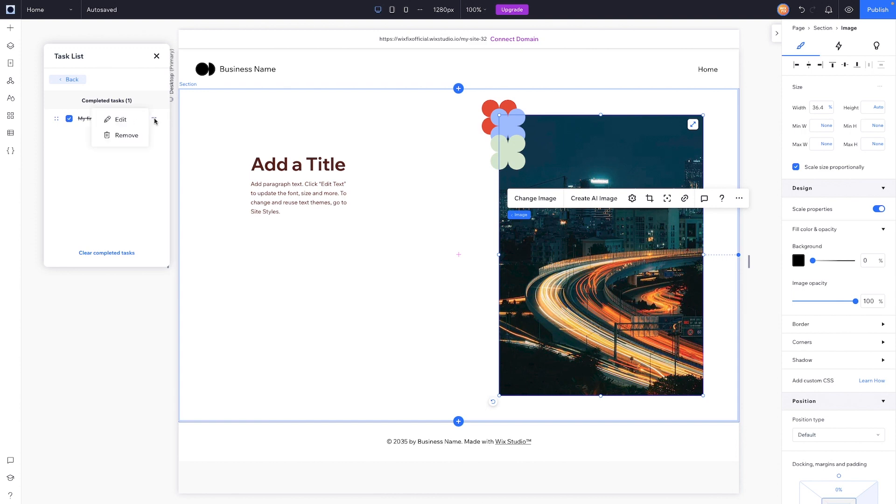
pyautogui.click(127, 137)
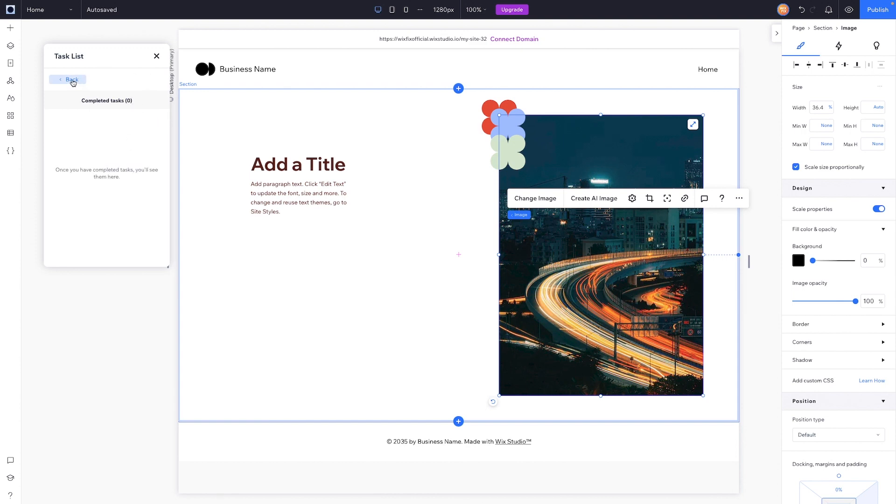
pyautogui.moveTo(110, 61); pyautogui.dragTo(100, 58)
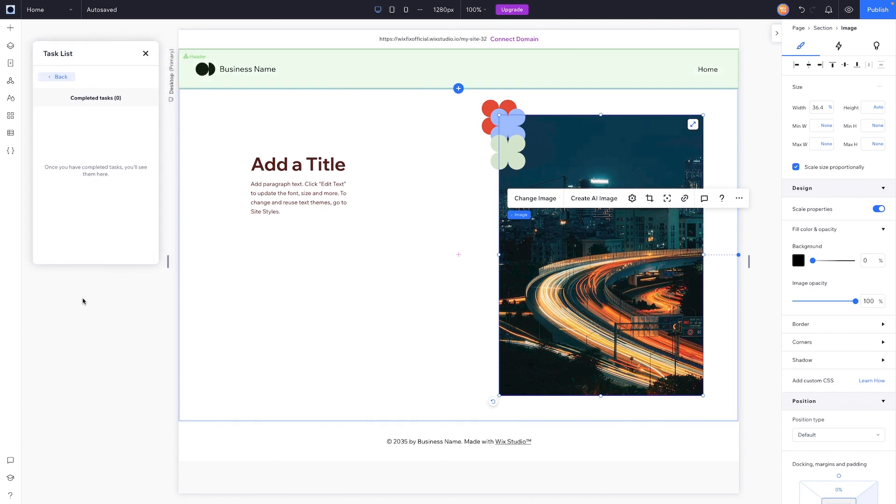